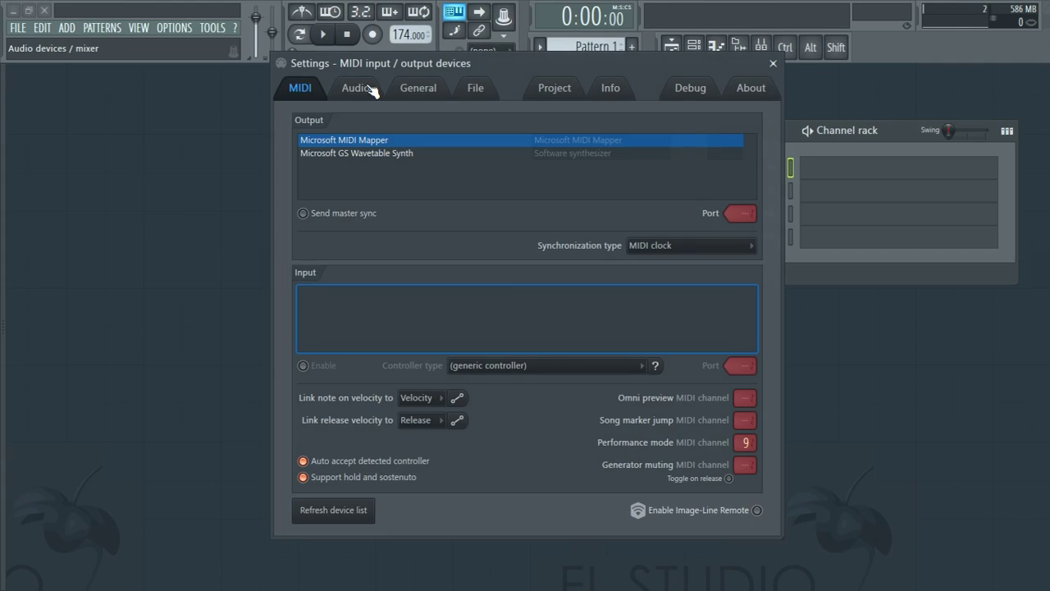
Step: Choose FL Studio ASIO as the device in the audio settings
{"action": "left_click", "coordinate": [371, 88]}
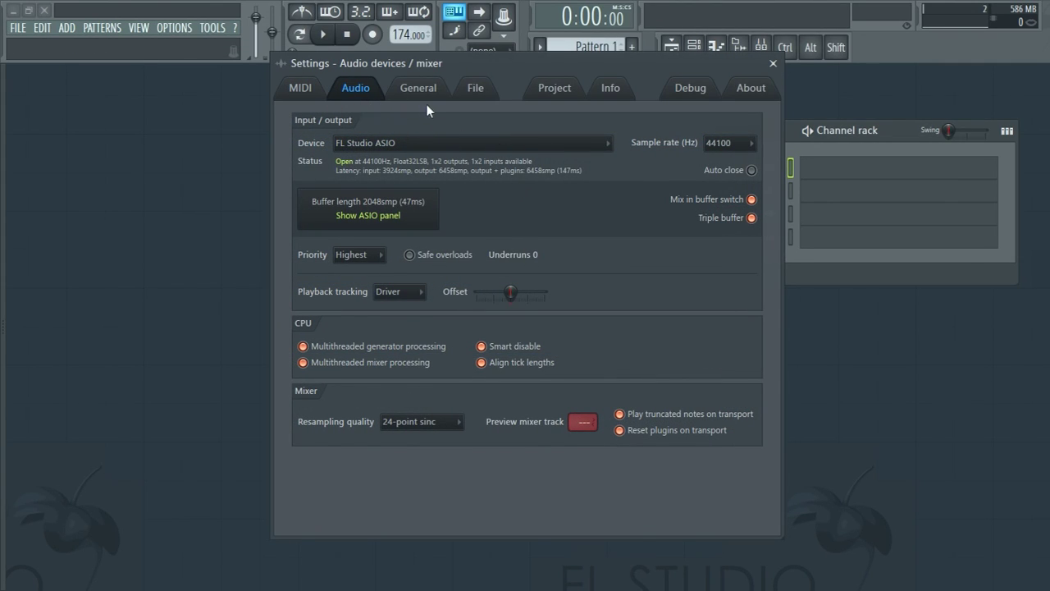
{"action": "left_click", "coordinate": [418, 144]}
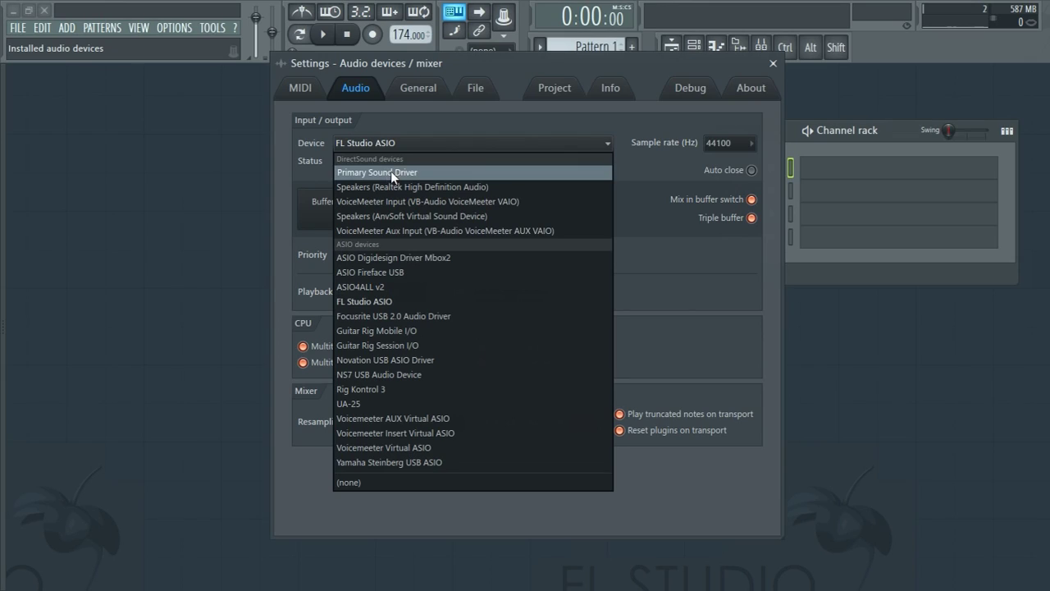
{"action": "left_click", "coordinate": [395, 303]}
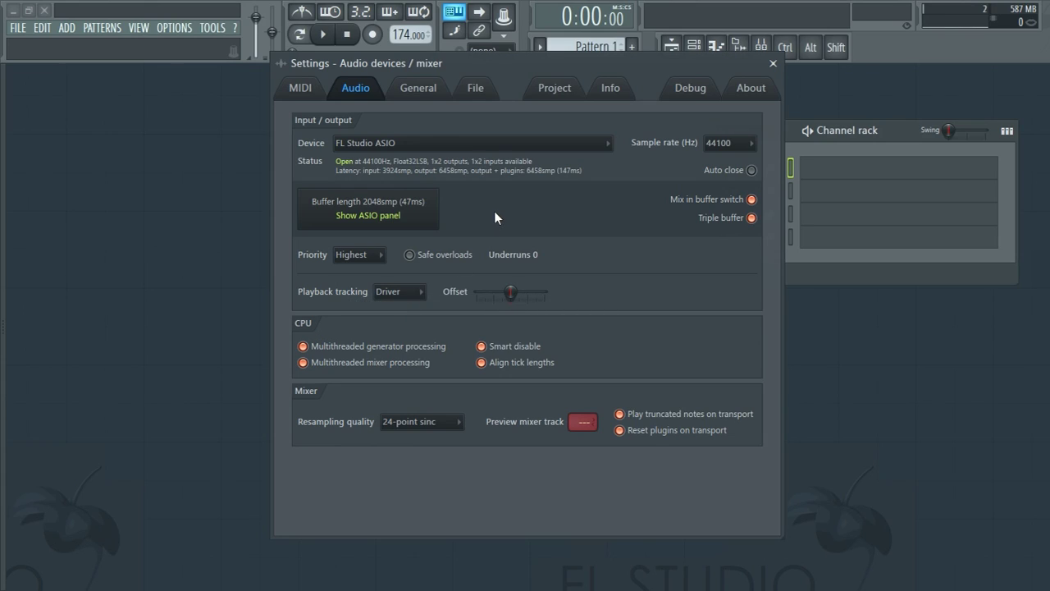
Step: Try ASIO buffer sizes 256 and 512, settle on 2048, and set the mixer's resampling quality to 24-point sinc
{"action": "left_click", "coordinate": [363, 215]}
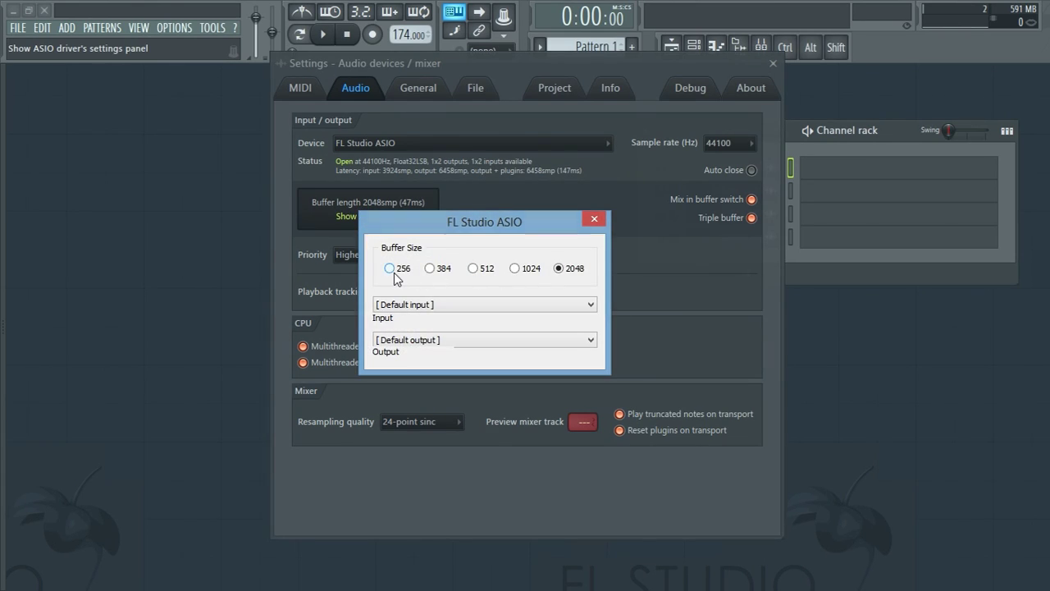
{"action": "left_click", "coordinate": [395, 272]}
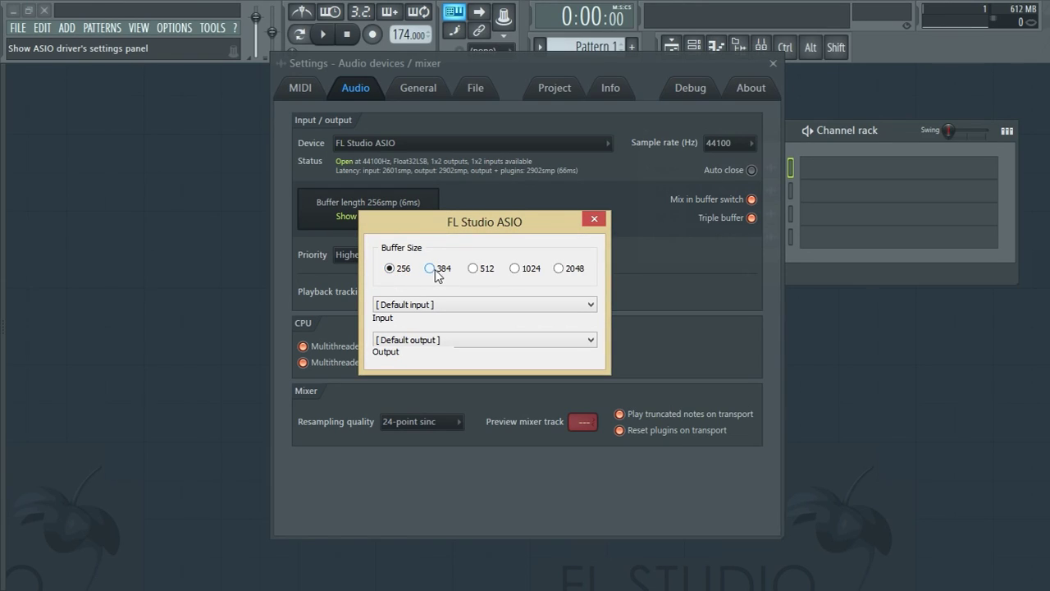
{"action": "left_click", "coordinate": [474, 269]}
{"action": "left_click", "coordinate": [570, 270]}
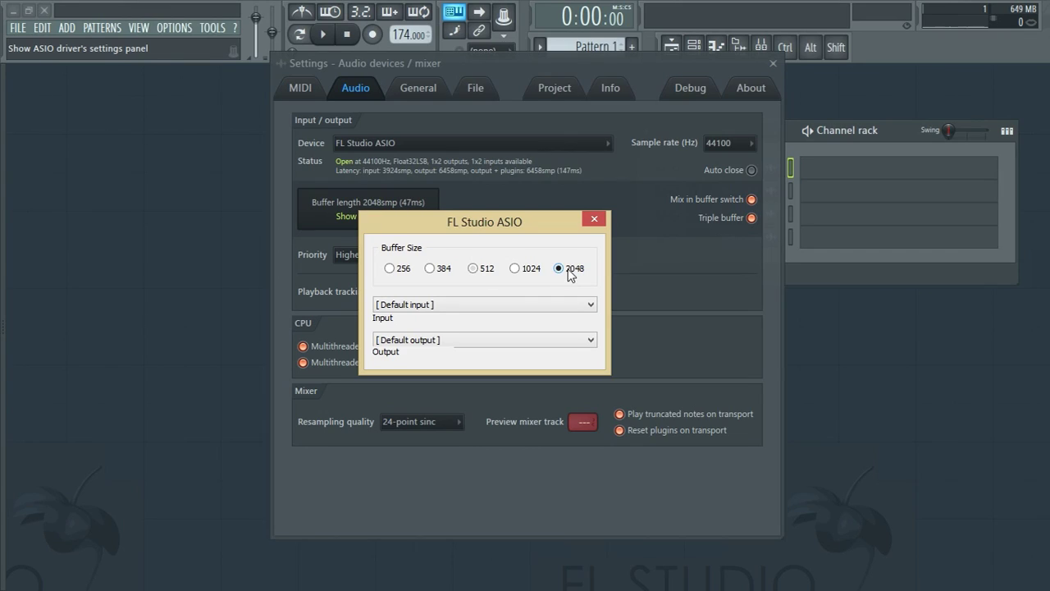
{"action": "left_click", "coordinate": [593, 219]}
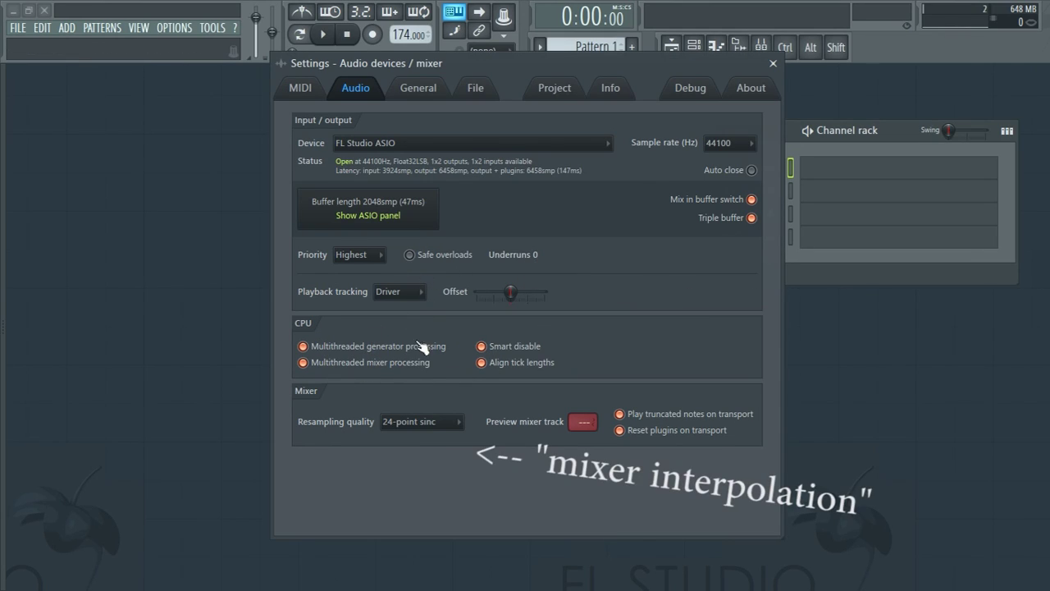
{"action": "left_click", "coordinate": [410, 420]}
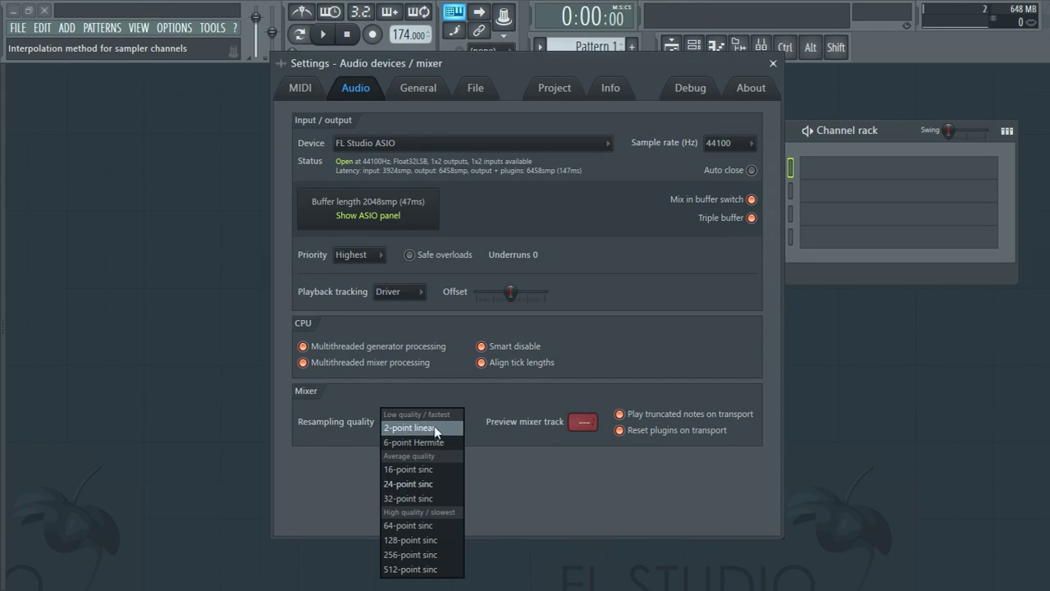
{"action": "left_click", "coordinate": [432, 484]}
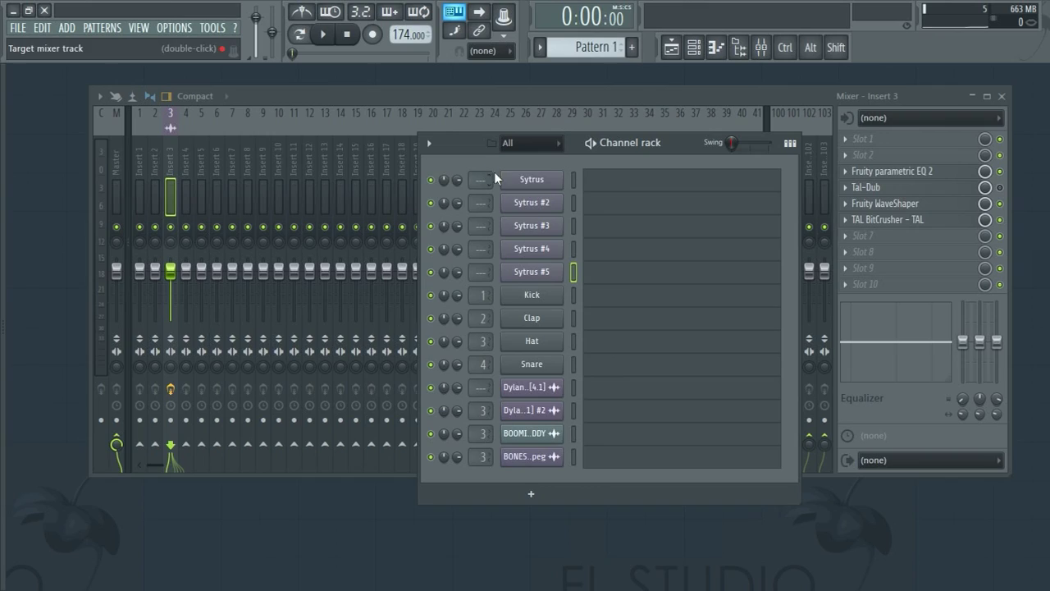
Step: Enable Smart disable for the first Sytrus channel and close its plugin window
{"action": "left_click", "coordinate": [532, 179]}
{"action": "left_click_drag", "start_coordinate": [364, 244], "coordinate": [500, 73]}
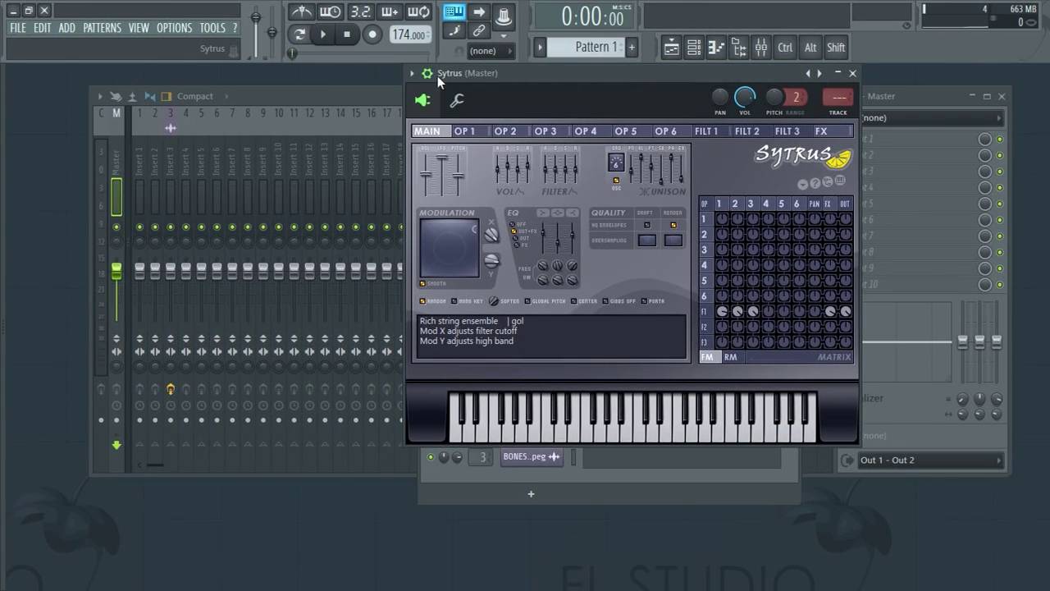
{"action": "left_click", "coordinate": [413, 73]}
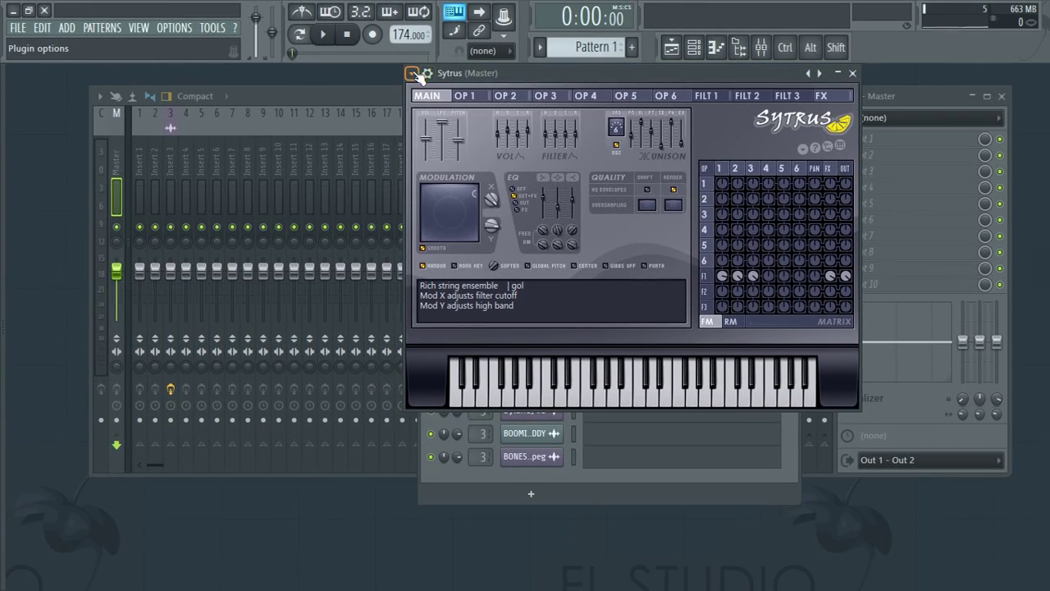
{"action": "left_click", "coordinate": [412, 73]}
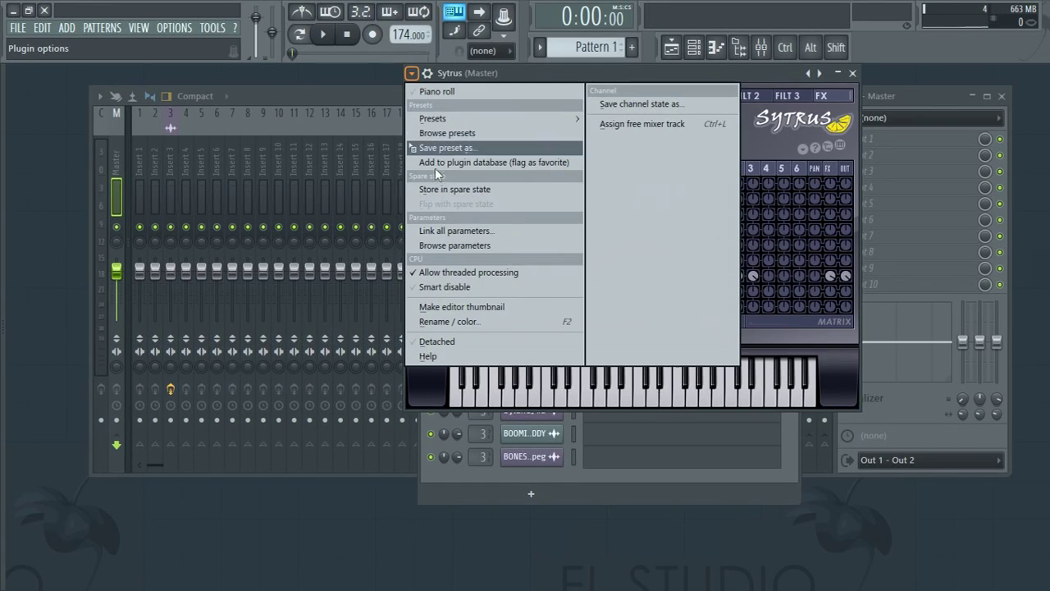
{"action": "left_click", "coordinate": [430, 287]}
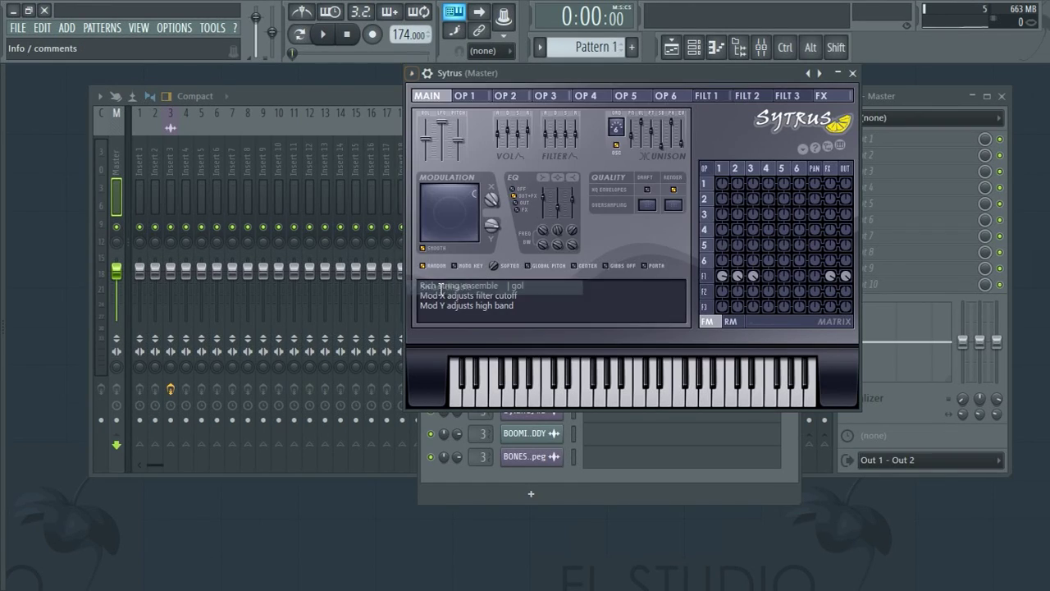
{"action": "left_click", "coordinate": [853, 73]}
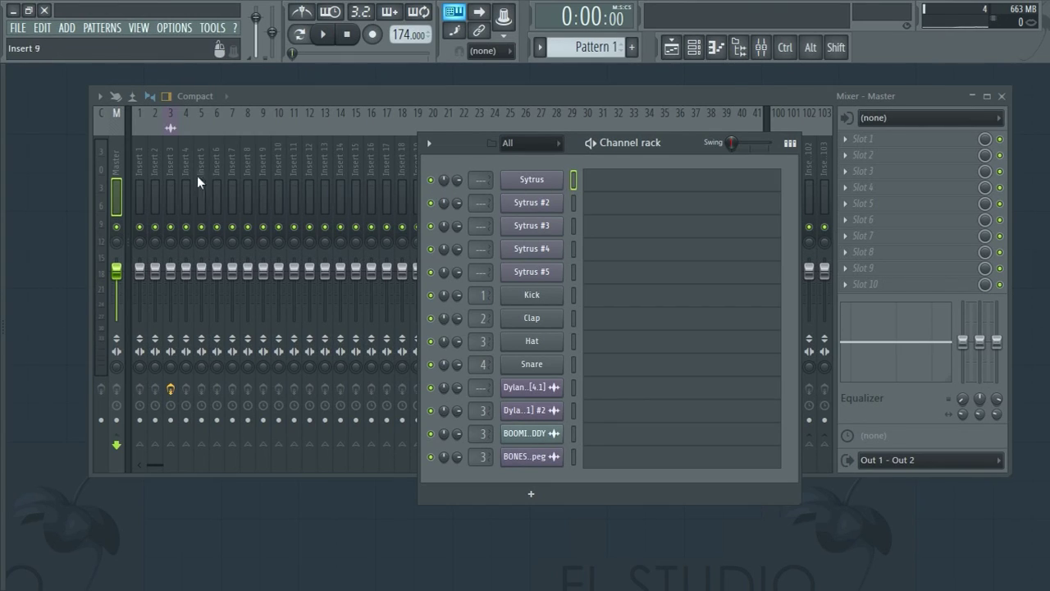
Step: Enable Smart disable for Fruity parametric EQ 2 on mixer track Insert 3 and close the plugin
{"action": "left_click", "coordinate": [169, 158]}
{"action": "left_click", "coordinate": [892, 170]}
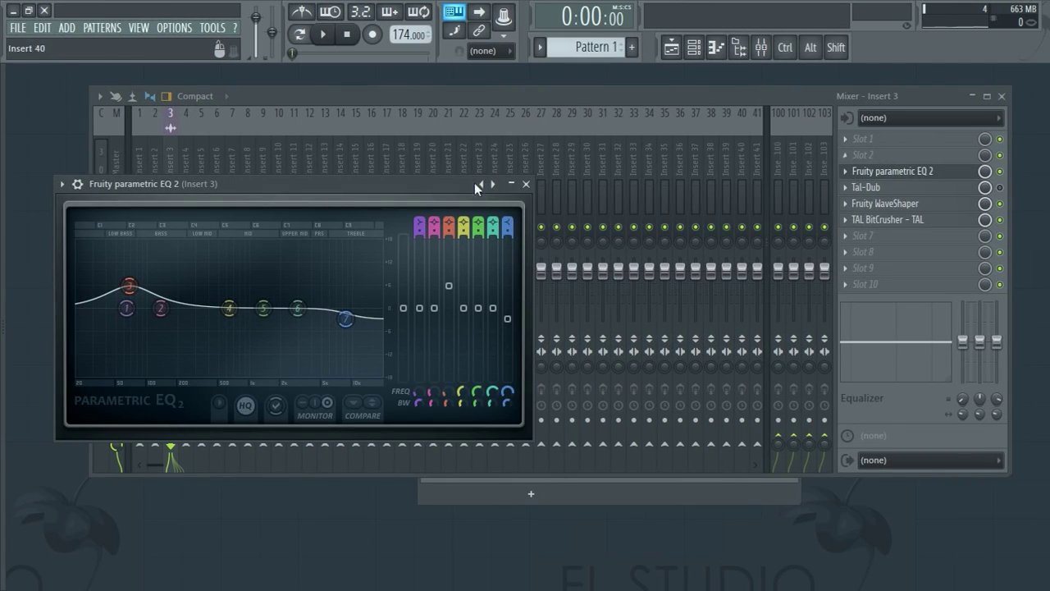
{"action": "left_click", "coordinate": [61, 186]}
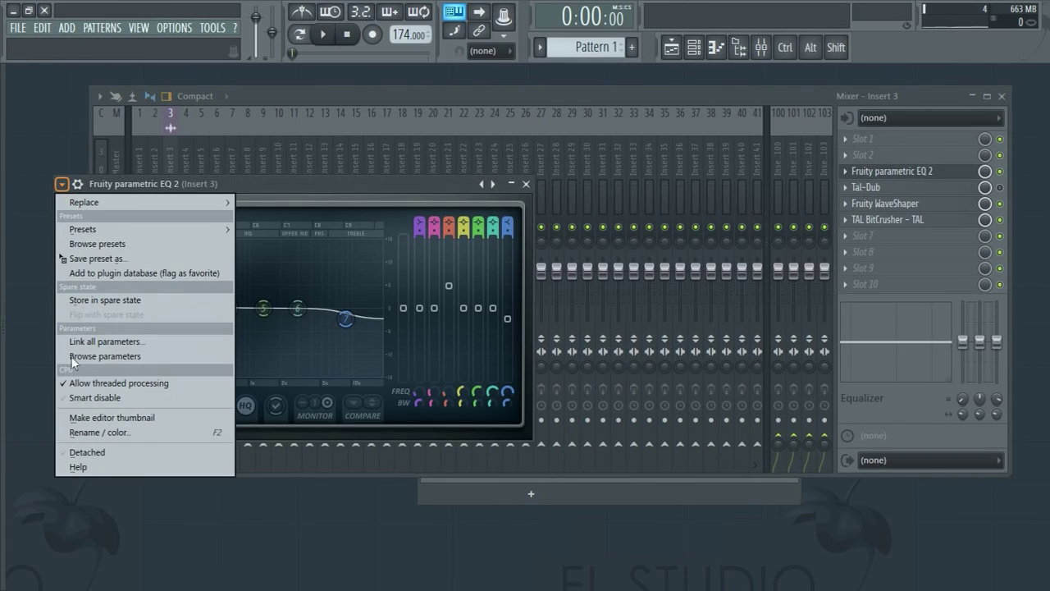
{"action": "left_click", "coordinate": [107, 398]}
{"action": "left_click", "coordinate": [526, 184]}
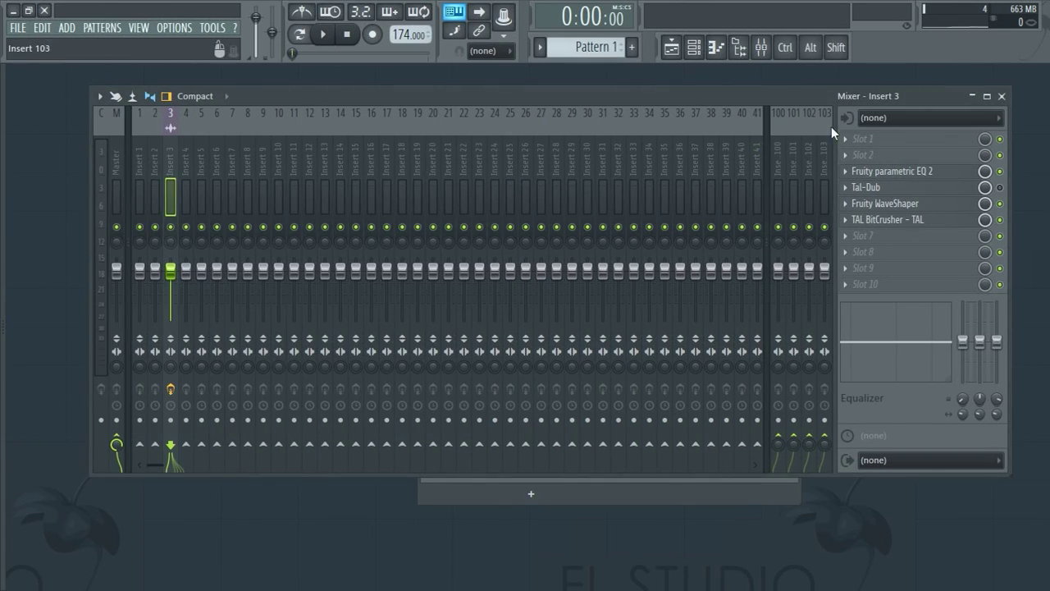
Step: Run the macro that switches Smart disable for all plugins in the project
{"action": "left_click", "coordinate": [715, 46]}
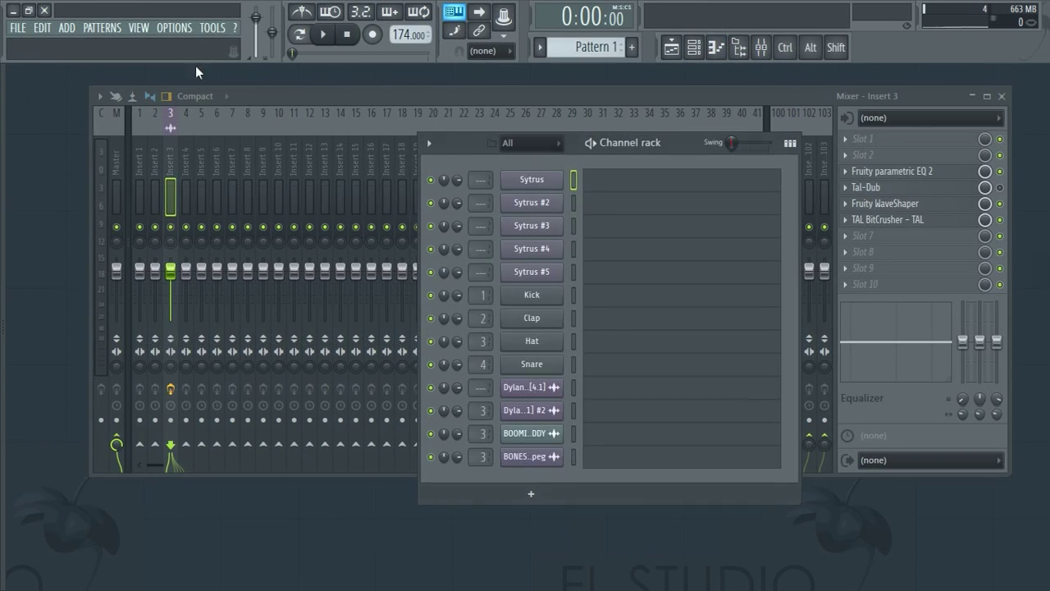
{"action": "left_click", "coordinate": [214, 28]}
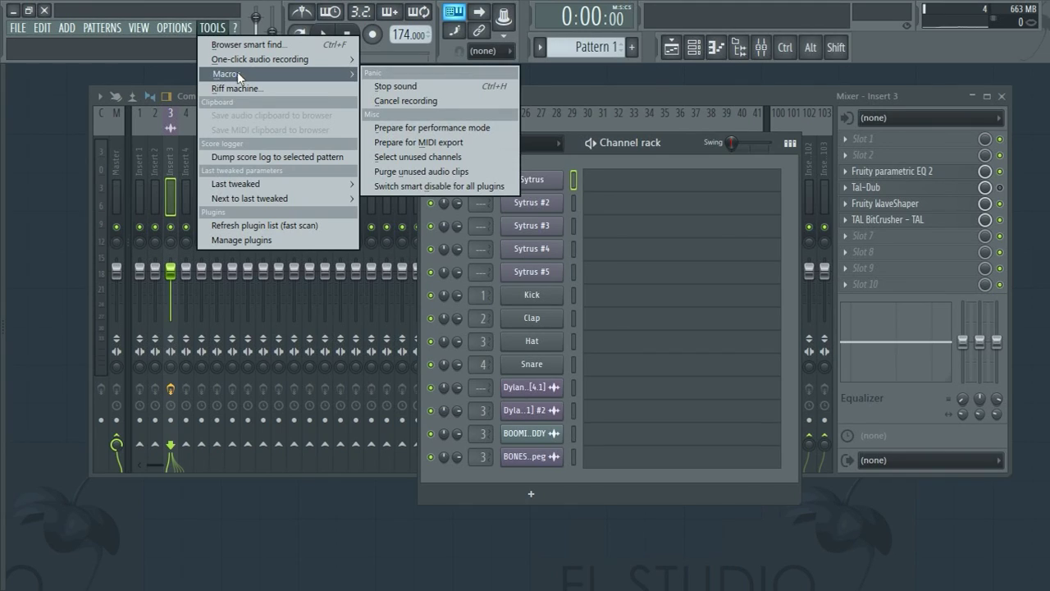
{"action": "mouse_move", "coordinate": [318, 74]}
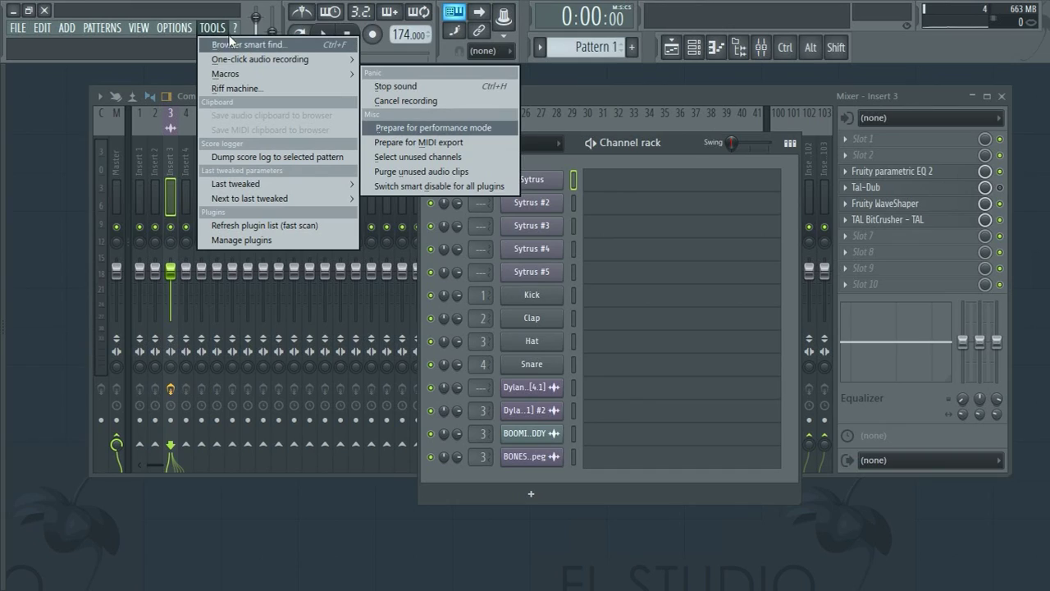
{"action": "left_click", "coordinate": [266, 42]}
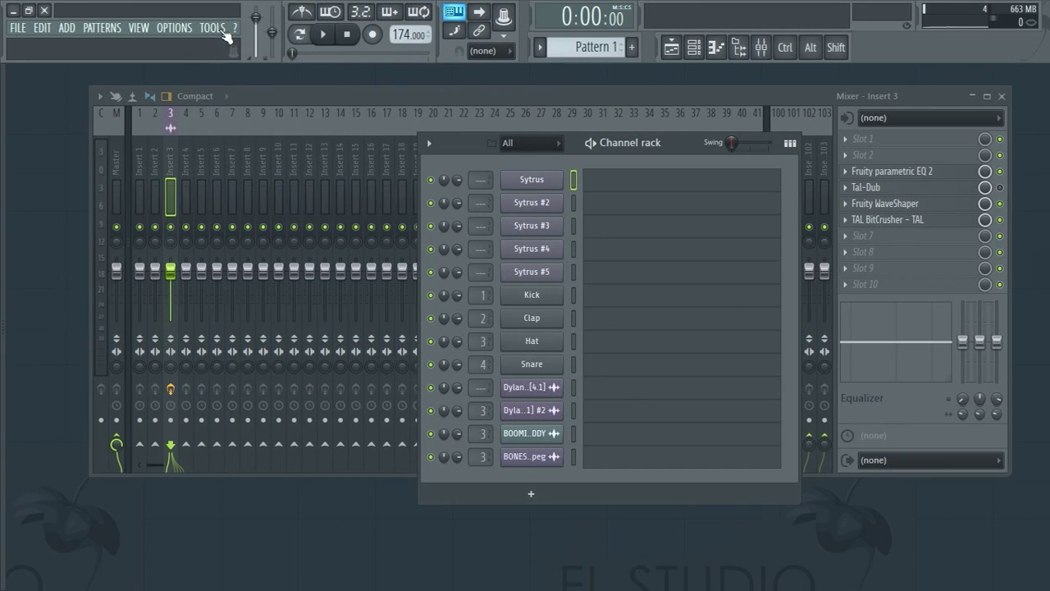
{"action": "left_click", "coordinate": [266, 42]}
{"action": "key", "text": "m"}
{"action": "key", "text": "d"}
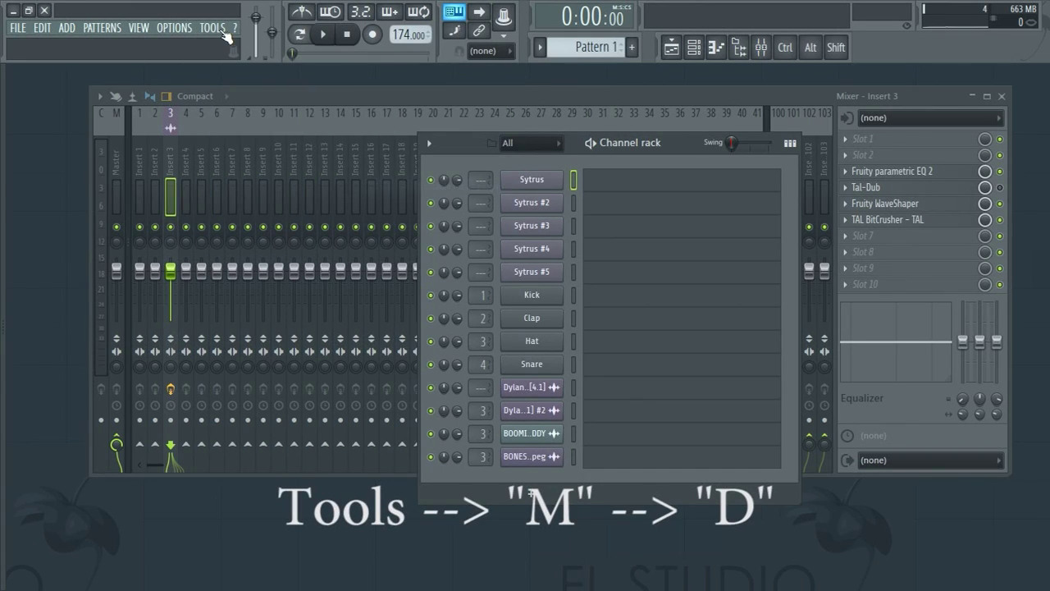
Step: Check the Smart disable option of Fruity parametric EQ 2, Fruity WaveShaper and Sytrus #5
{"action": "left_click", "coordinate": [874, 173]}
{"action": "left_click", "coordinate": [62, 184]}
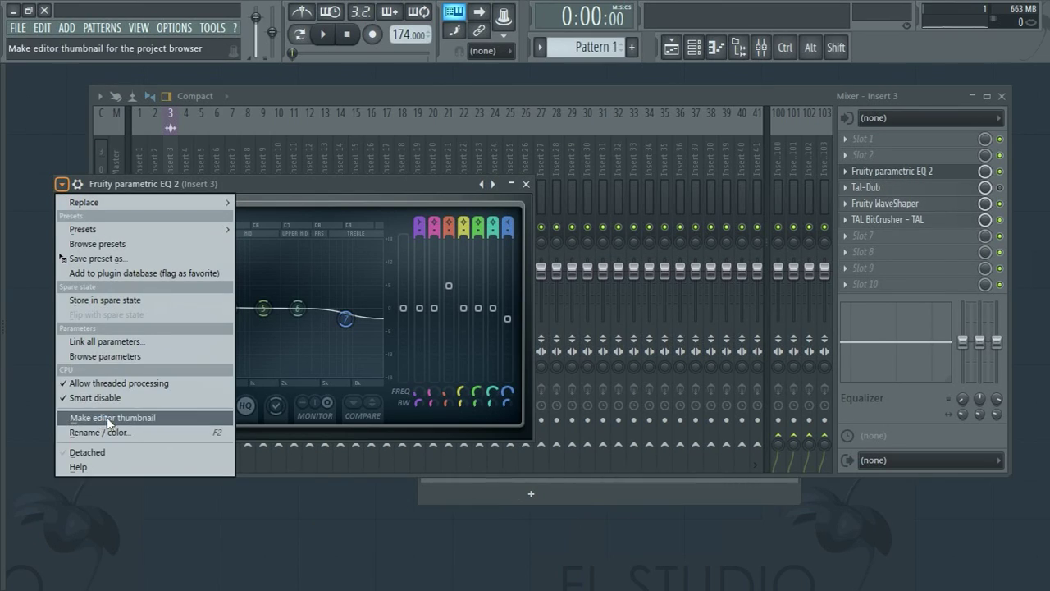
{"action": "left_click", "coordinate": [876, 204]}
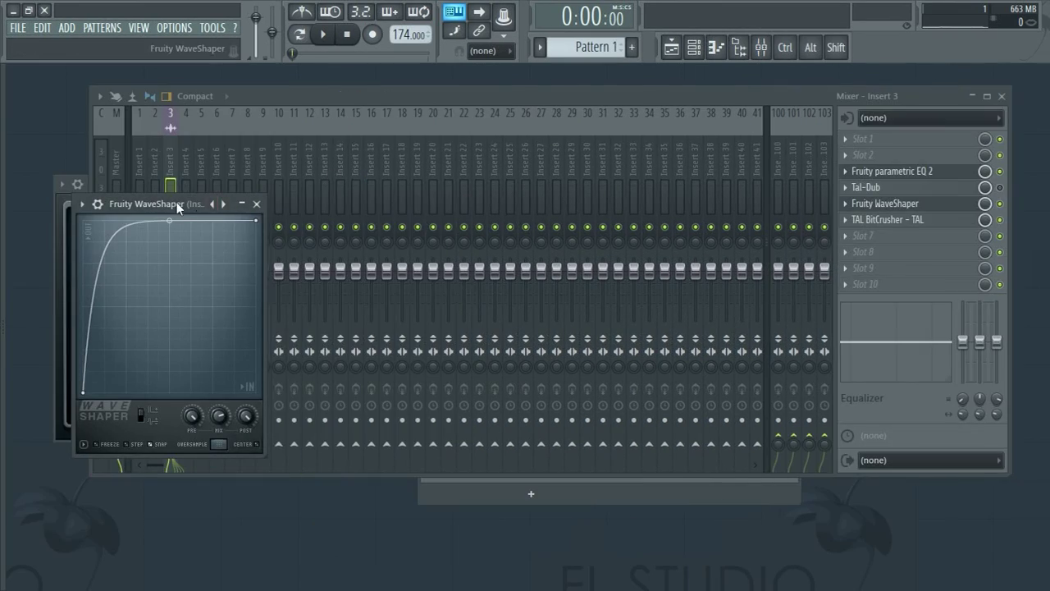
{"action": "left_click", "coordinate": [83, 203]}
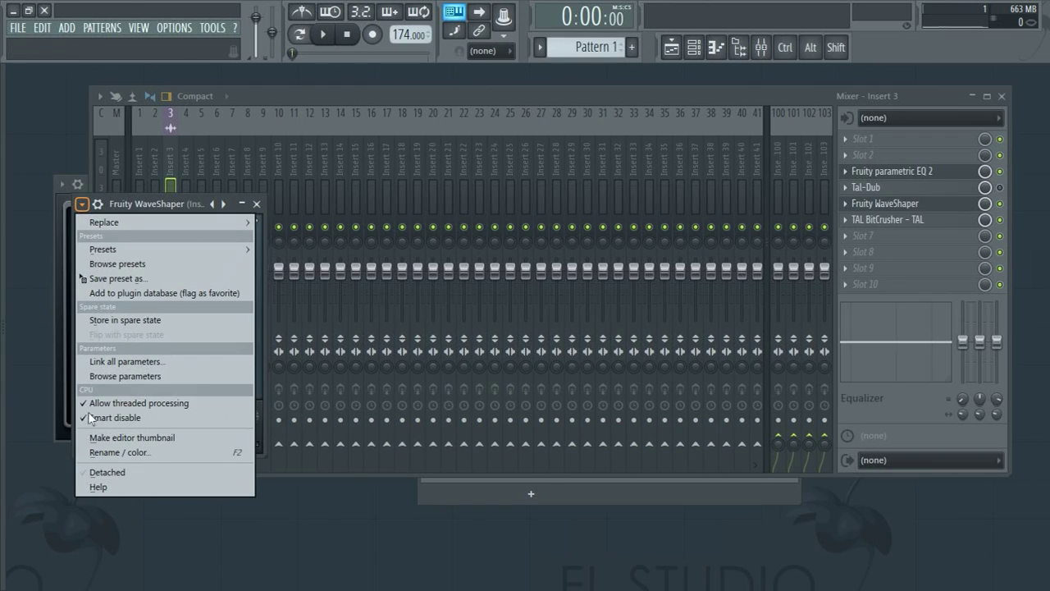
{"action": "left_click", "coordinate": [257, 204]}
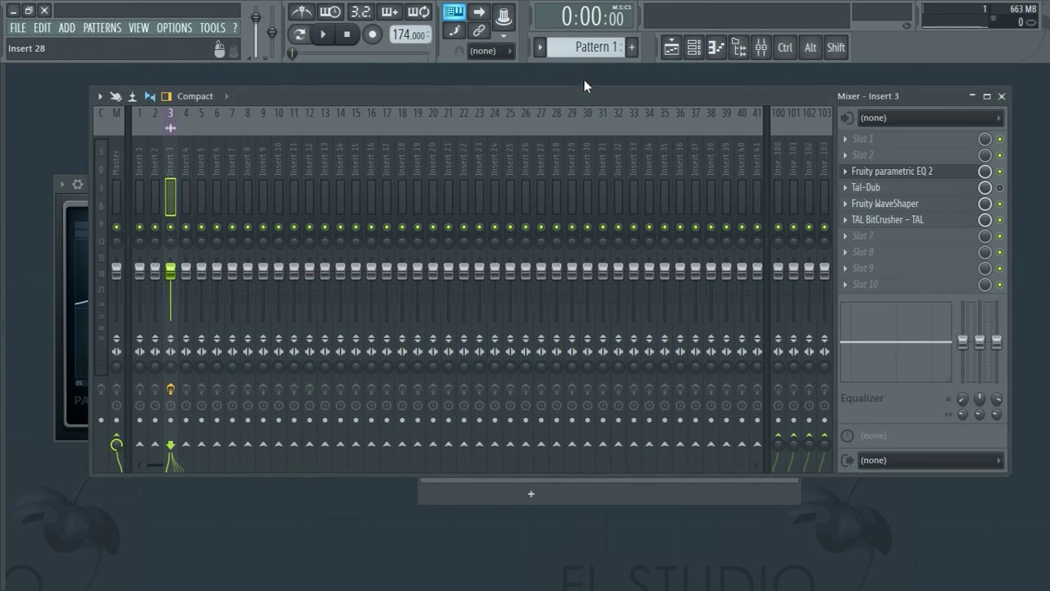
{"action": "left_click", "coordinate": [693, 47]}
{"action": "left_click", "coordinate": [556, 273]}
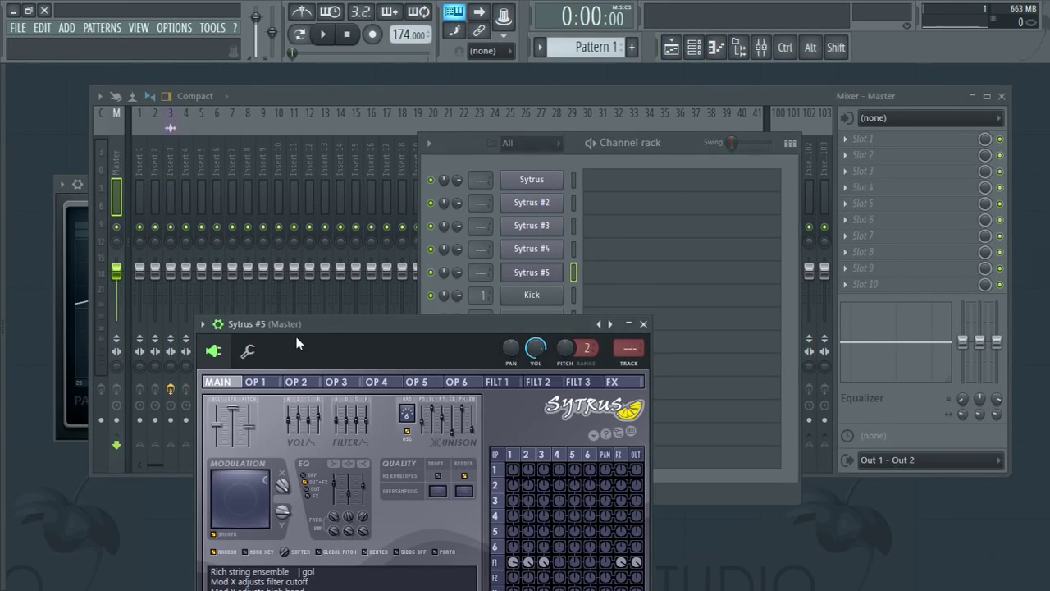
{"action": "left_click", "coordinate": [201, 324]}
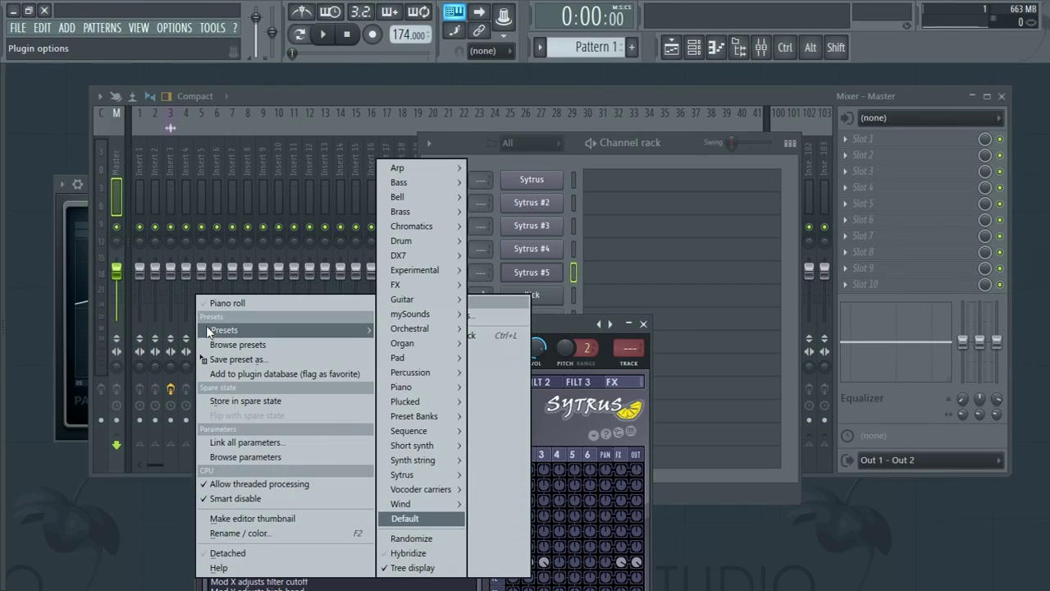
{"action": "left_click", "coordinate": [642, 323]}
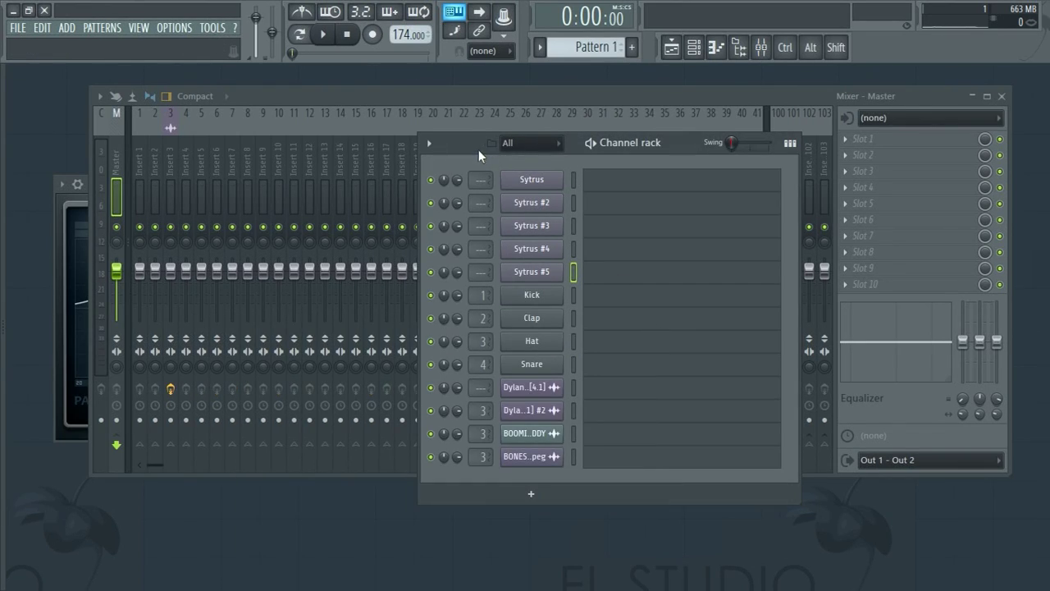
Step: Reposition the Channel rack over the mixer and move the channel selection up from Sytrus #5 to Sytrus
{"action": "left_click_drag", "start_coordinate": [472, 146], "coordinate": [432, 116]}
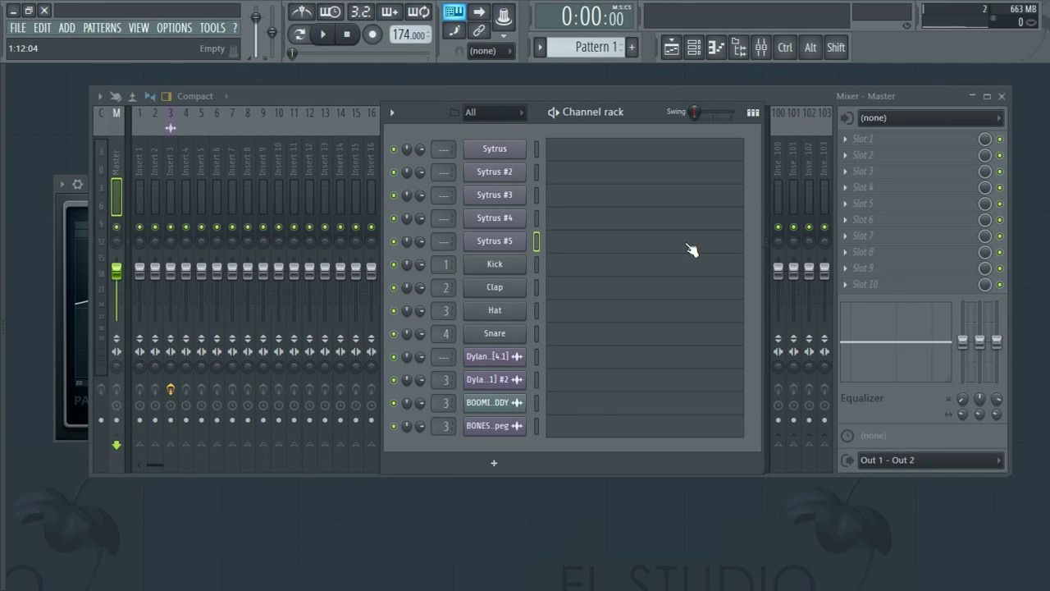
{"action": "key", "text": "Up"}
{"action": "key", "text": "Up"}
{"action": "key", "text": "Up"}
{"action": "key", "text": "Up"}
Step: Open the current project's settings and examine the available Timebase (PPQ) values without changing the setting
{"action": "left_click", "coordinate": [186, 33]}
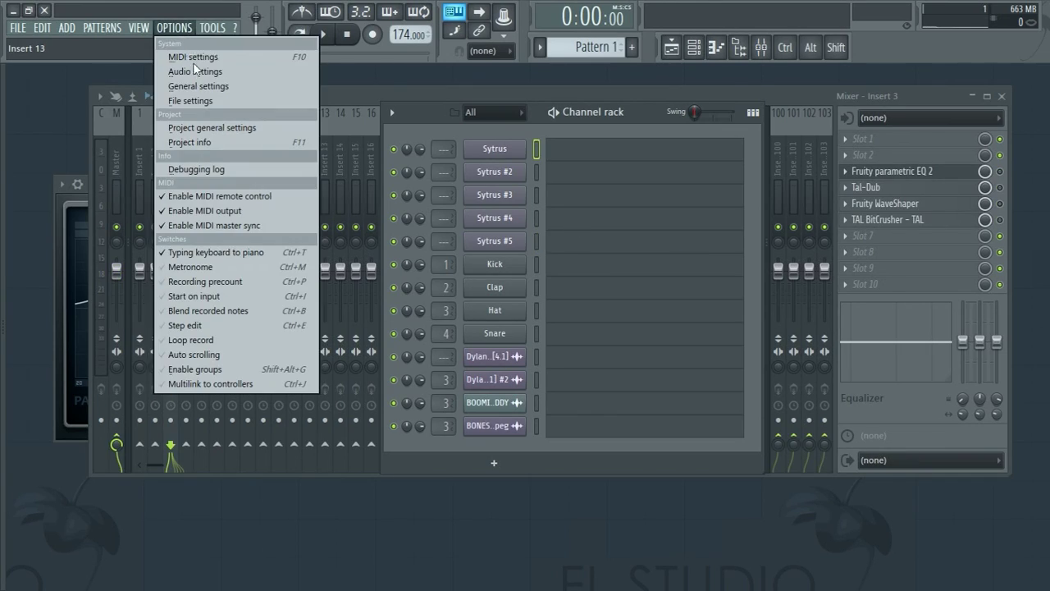
{"action": "left_click", "coordinate": [205, 143]}
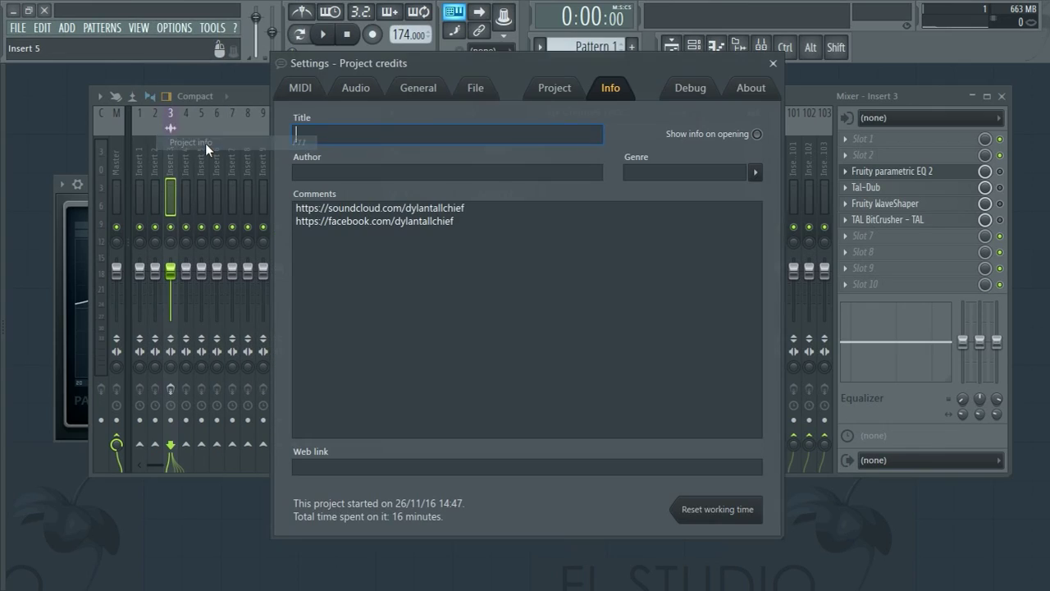
{"action": "left_click", "coordinate": [551, 88]}
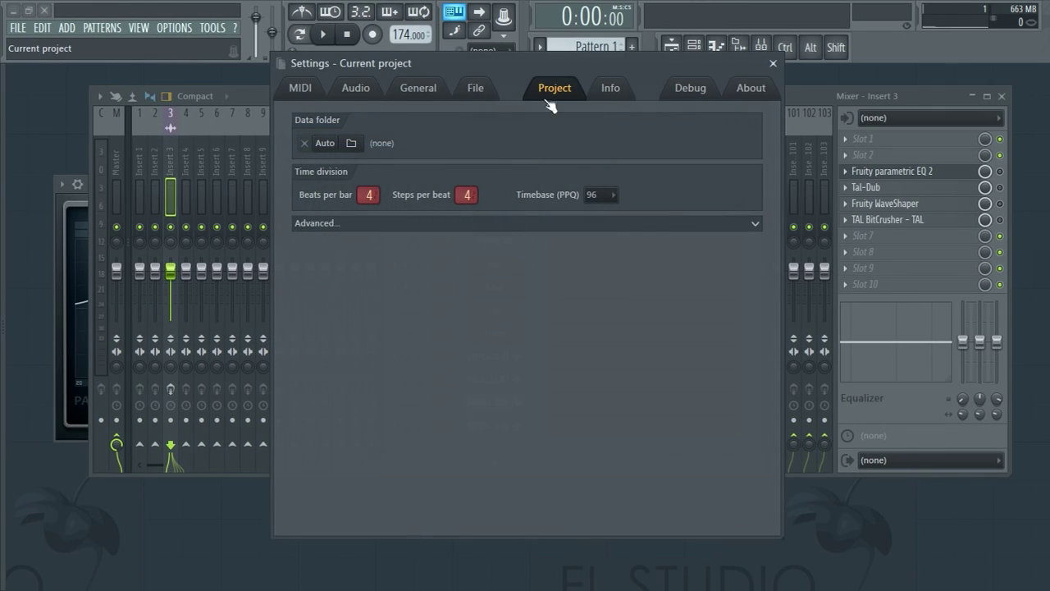
{"action": "left_click", "coordinate": [608, 194]}
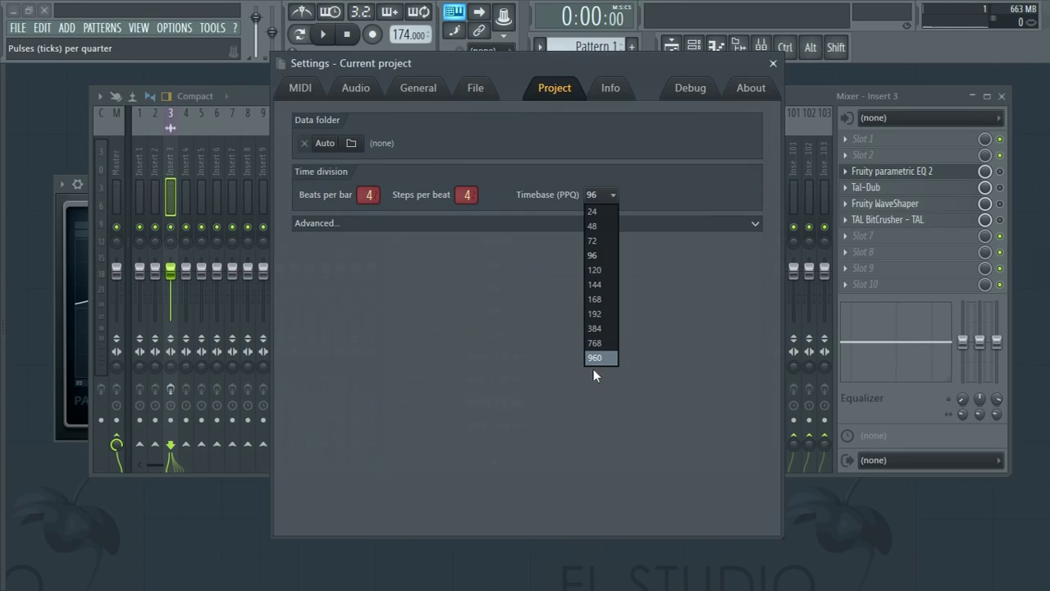
{"action": "left_click", "coordinate": [557, 199]}
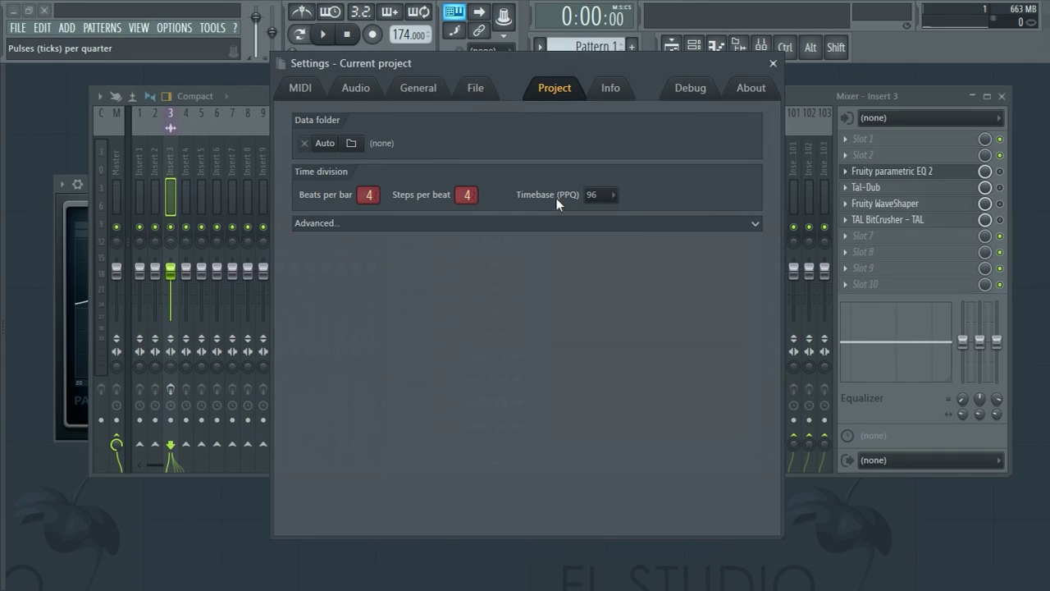
Step: Set the project's Timebase (PPQ) to 960 and close the settings
{"action": "left_click", "coordinate": [599, 195]}
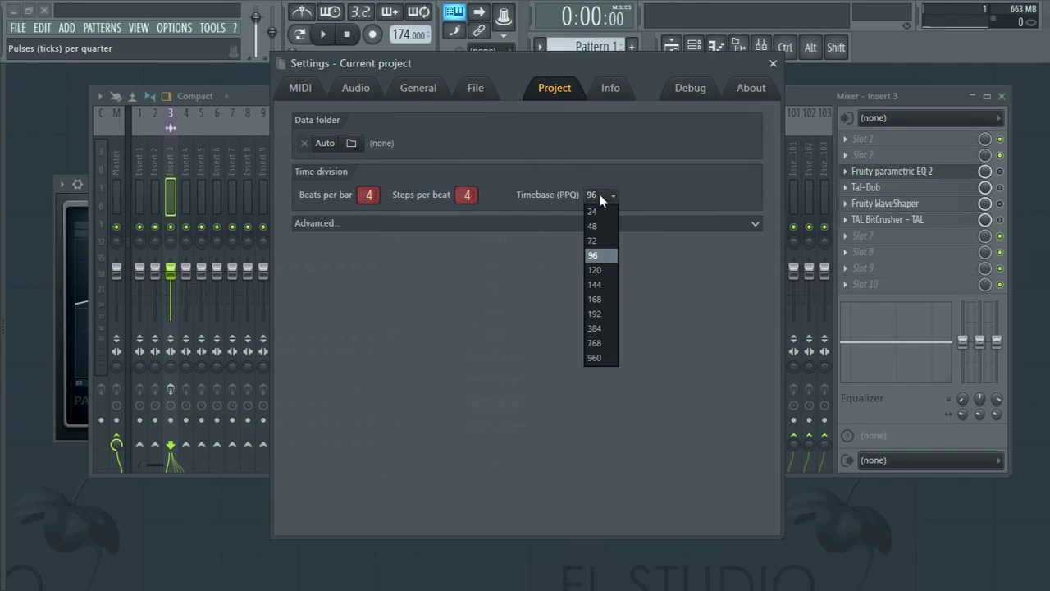
{"action": "left_click", "coordinate": [595, 359]}
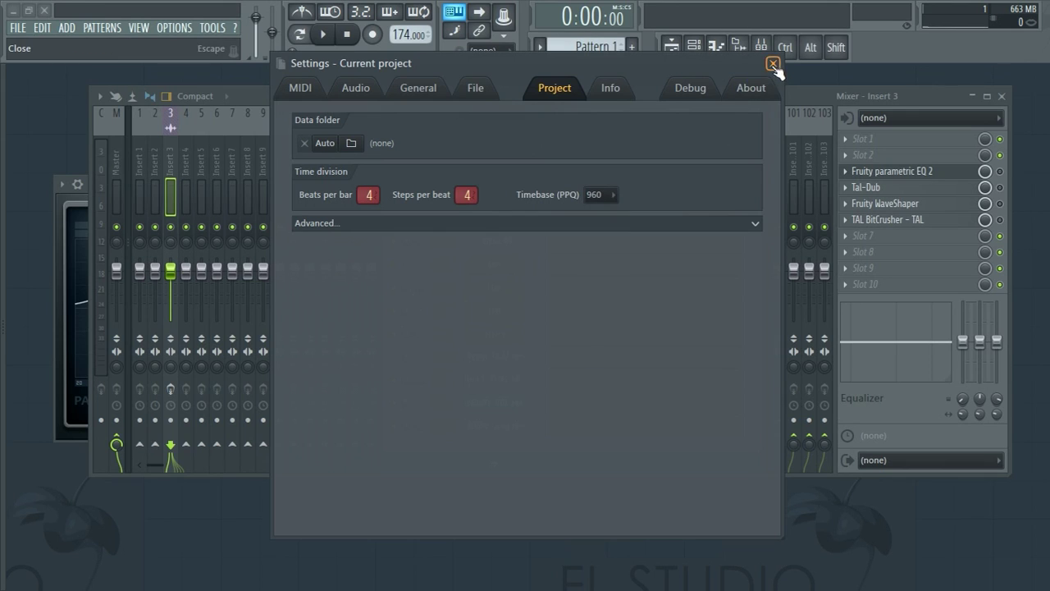
{"action": "left_click", "coordinate": [772, 63]}
Step: Open the playlist and slice the audio clip on Track 1 at bar 25
{"action": "left_click", "coordinate": [671, 51]}
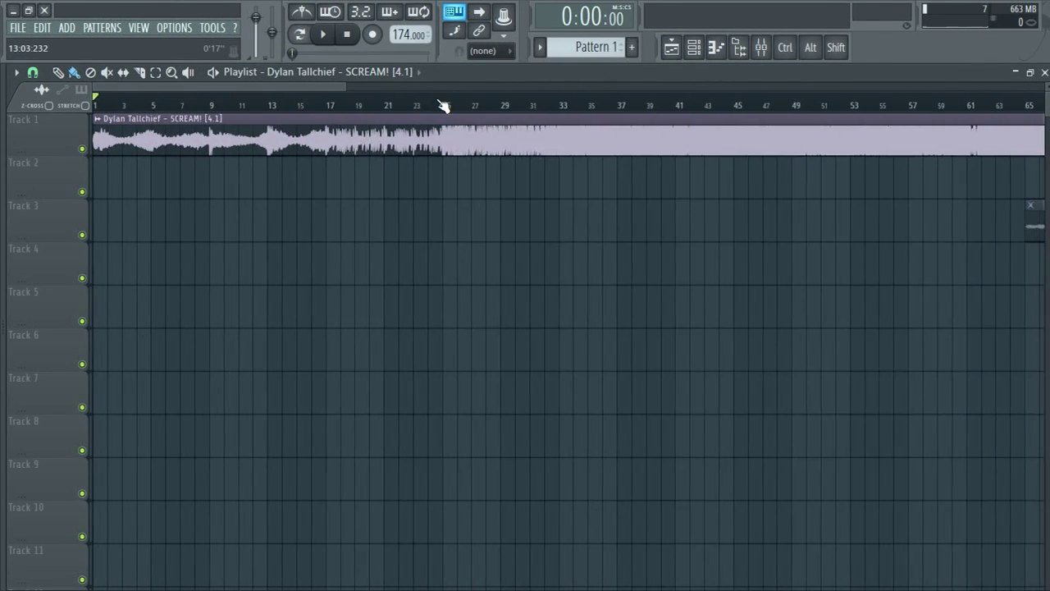
{"action": "scroll", "coordinate": [273, 111], "scroll_direction": "up", "scroll_amount": 10}
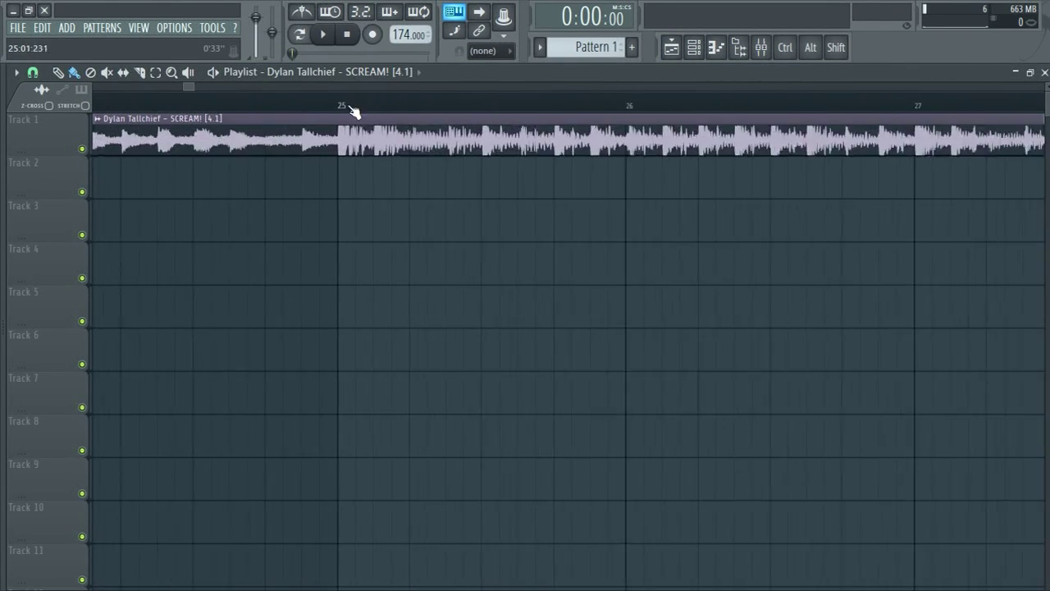
{"action": "scroll", "coordinate": [333, 107], "scroll_direction": "up", "scroll_amount": 4}
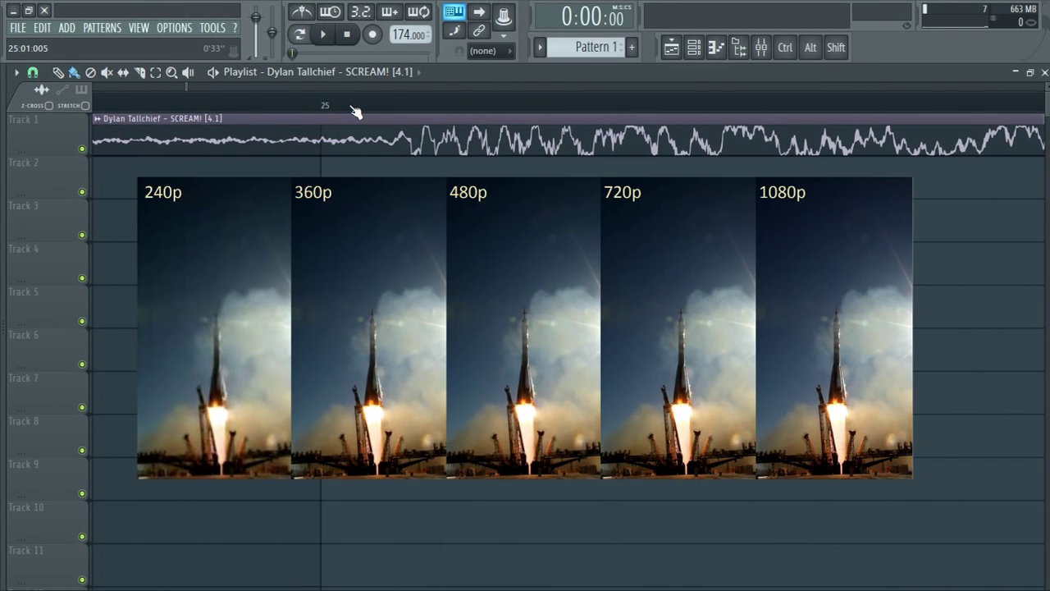
{"action": "scroll", "coordinate": [346, 110], "scroll_direction": "up", "scroll_amount": 2}
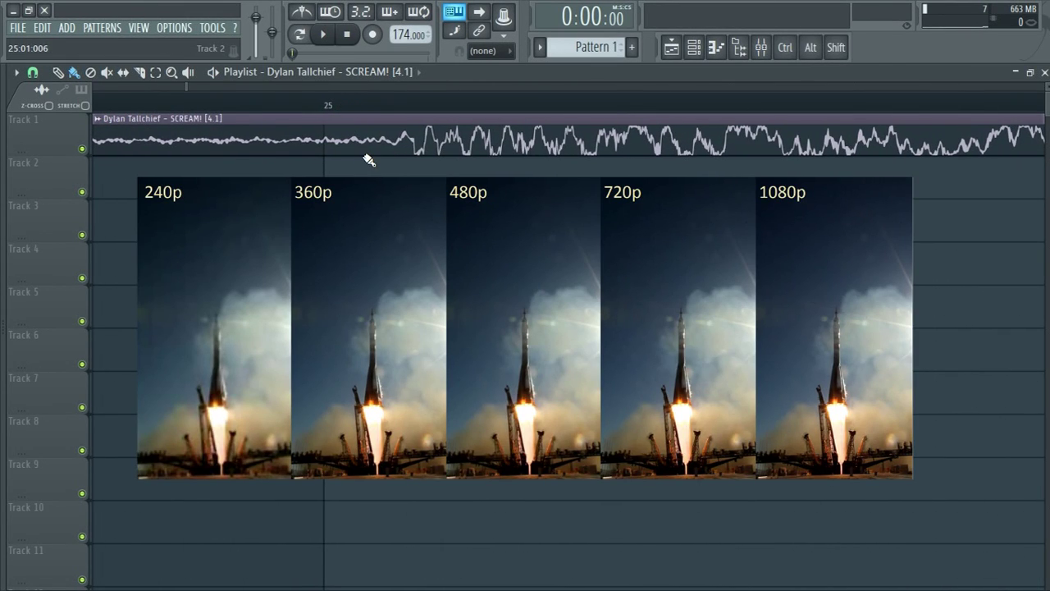
{"action": "key", "text": "shift"}
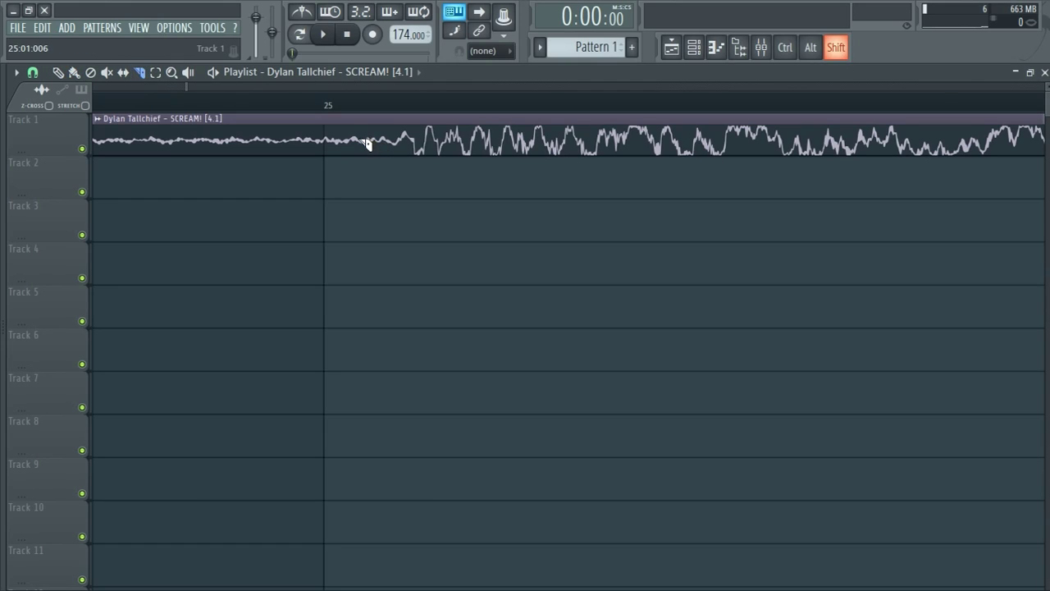
{"action": "key", "text": "alt"}
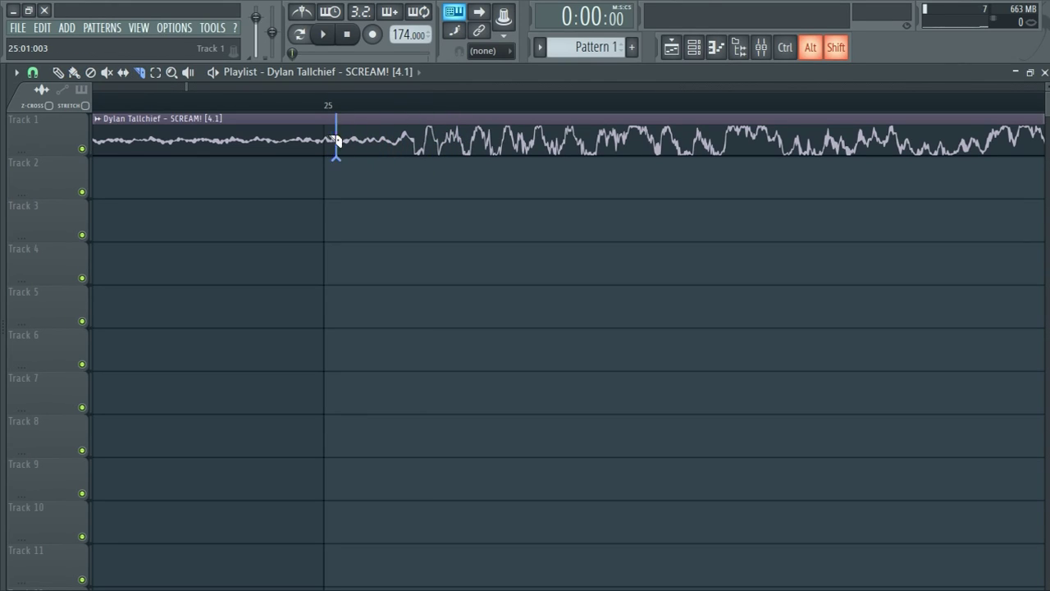
{"action": "left_click_drag", "start_coordinate": [328, 141], "coordinate": [328, 160]}
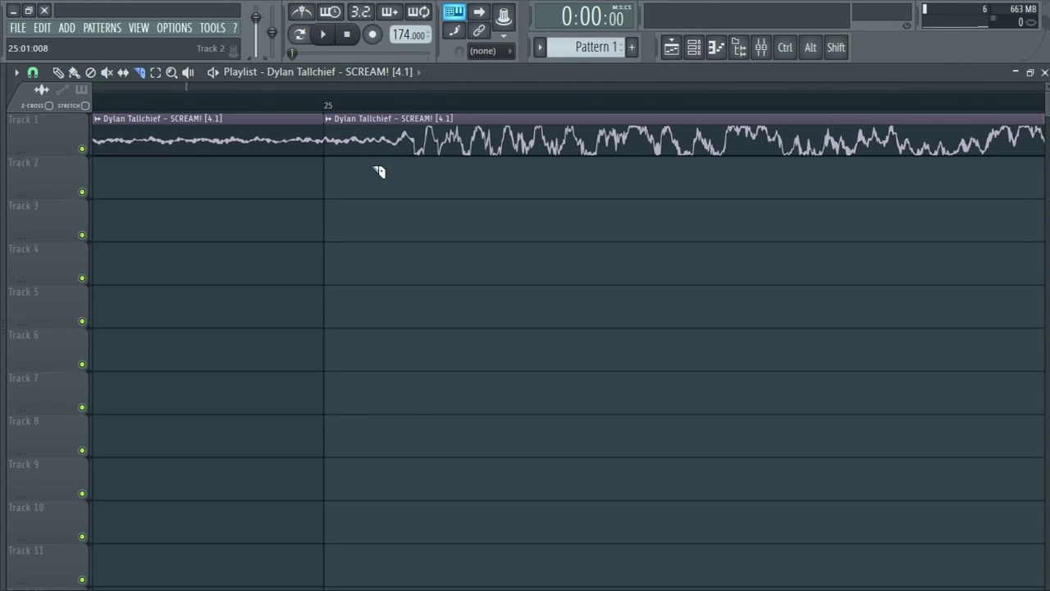
Step: Reopen the current project's settings, set the Timebase (PPQ) to 24 and close them
{"action": "left_click", "coordinate": [177, 28]}
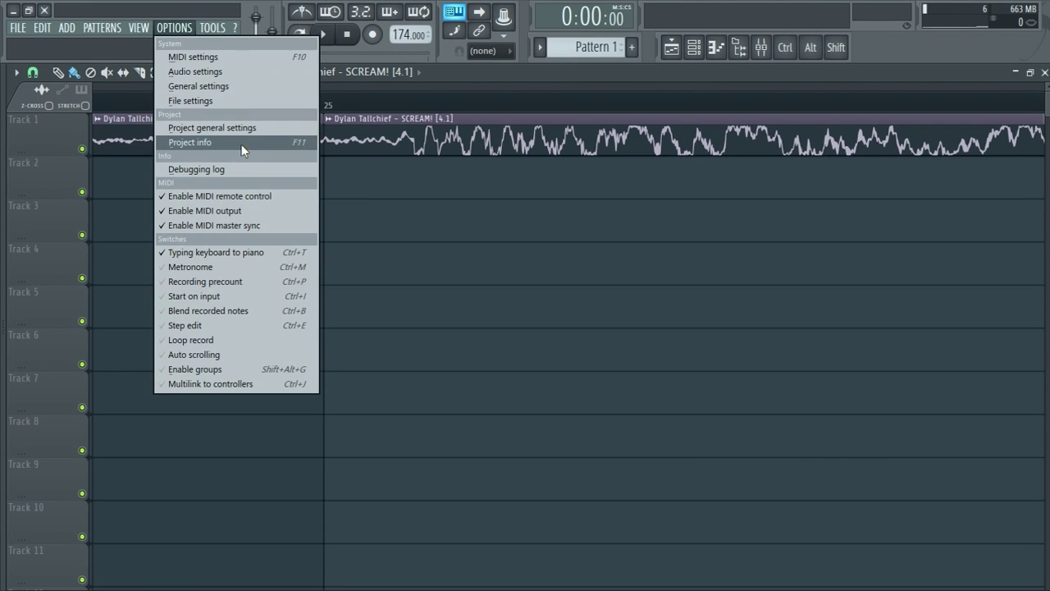
{"action": "left_click", "coordinate": [241, 145]}
{"action": "left_click", "coordinate": [574, 87]}
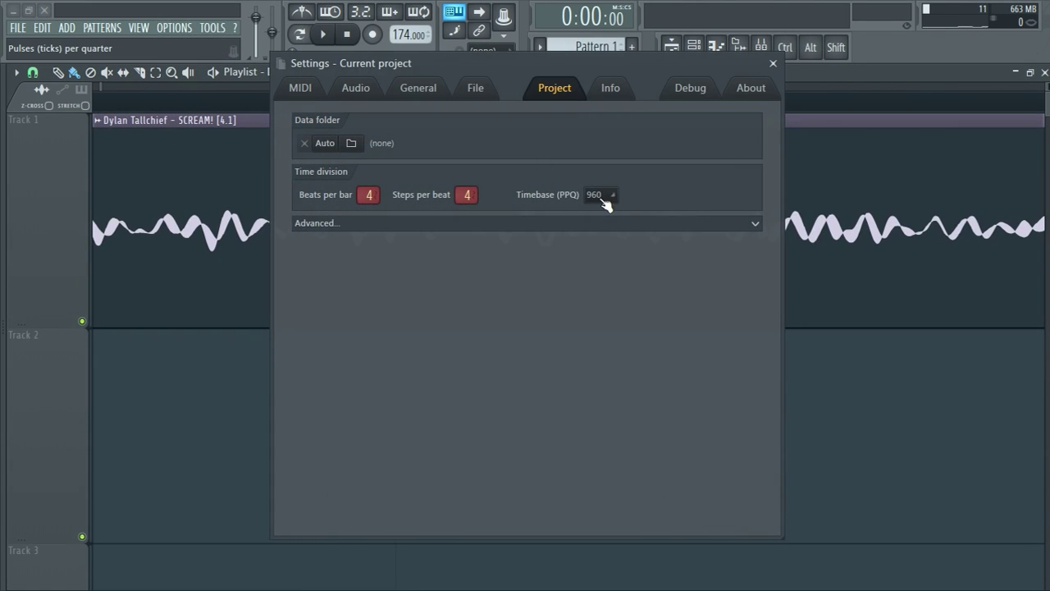
{"action": "left_click", "coordinate": [603, 194]}
{"action": "left_click", "coordinate": [600, 211]}
{"action": "left_click", "coordinate": [773, 64]}
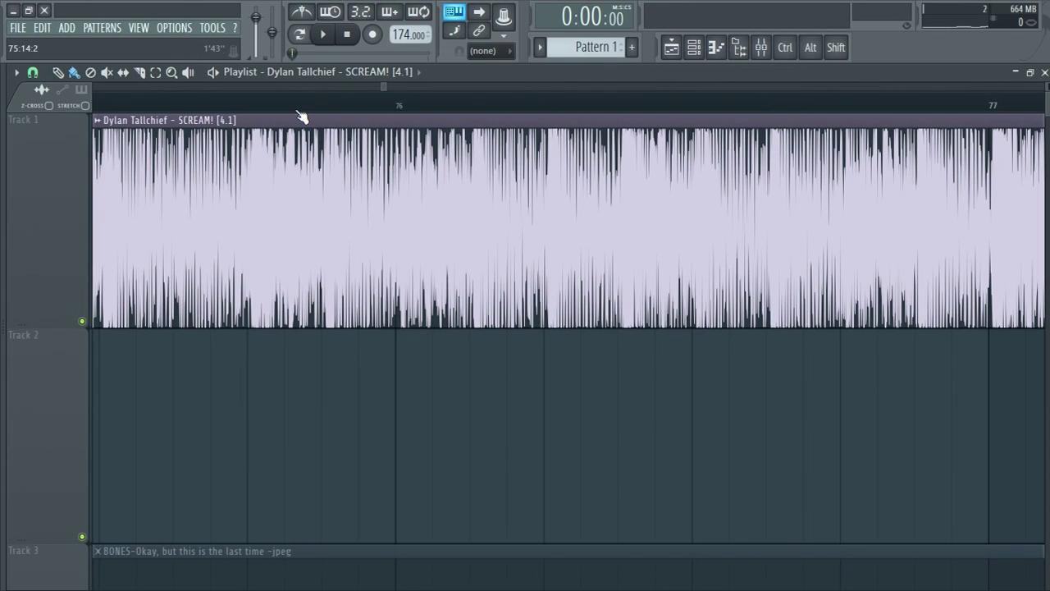
Step: Examine the playlist grid around the sliced clips and compare the Kick's piano roll notes in Pattern 2 and Pattern 1
{"action": "scroll", "coordinate": [291, 106], "scroll_direction": "down", "scroll_amount": 4}
{"action": "scroll", "coordinate": [291, 107], "scroll_direction": "up", "scroll_amount": 2}
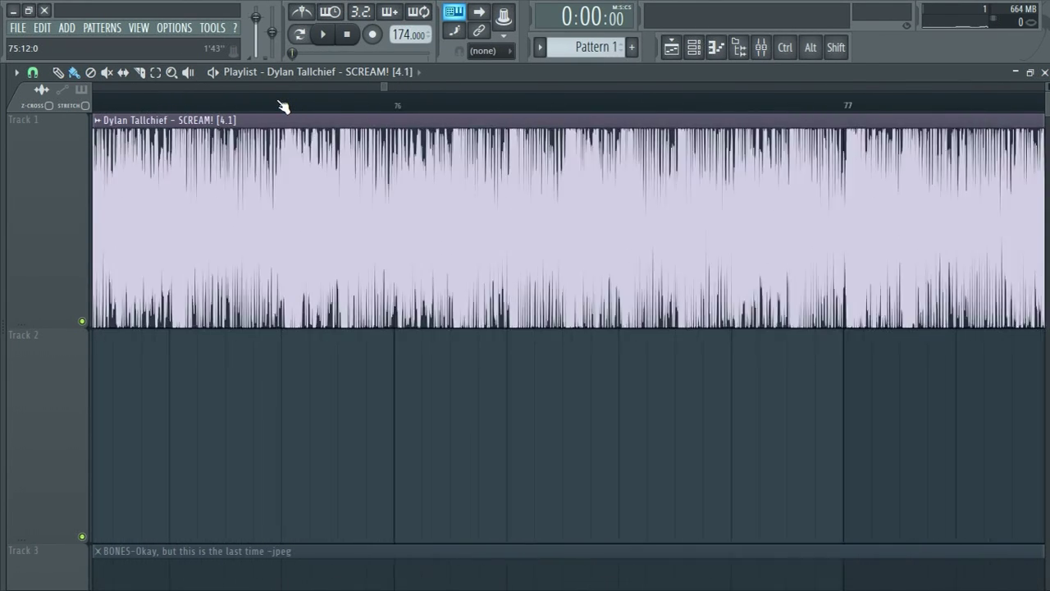
{"action": "scroll", "coordinate": [283, 107], "scroll_direction": "down", "scroll_amount": 2}
{"action": "scroll", "coordinate": [283, 107], "scroll_direction": "down", "scroll_amount": 4}
{"action": "scroll", "coordinate": [156, 104], "scroll_direction": "up", "scroll_amount": 3}
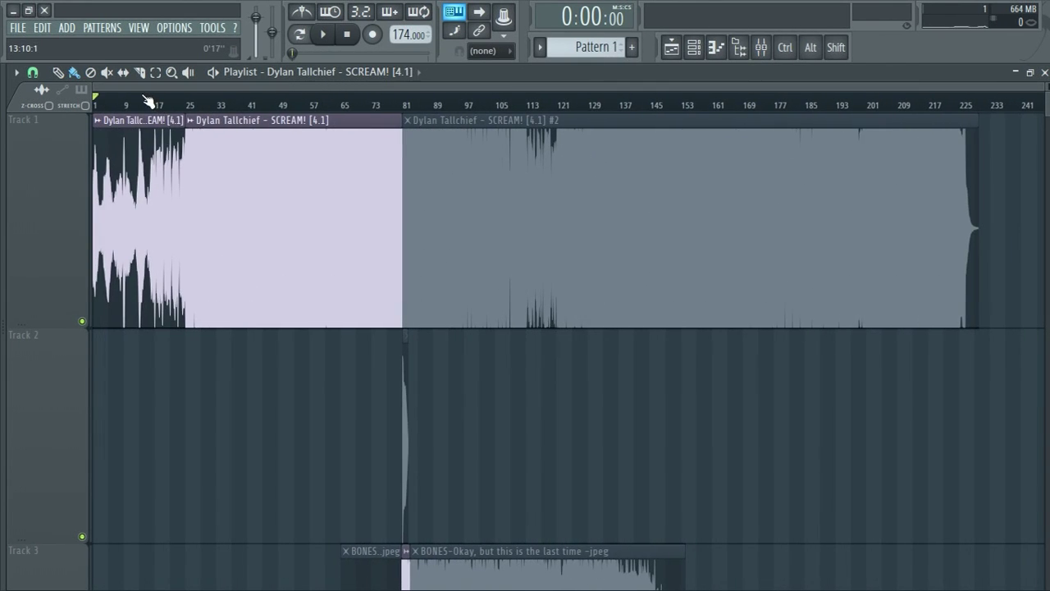
{"action": "scroll", "coordinate": [146, 101], "scroll_direction": "up", "scroll_amount": 5}
{"action": "scroll", "coordinate": [145, 101], "scroll_direction": "down", "scroll_amount": 4}
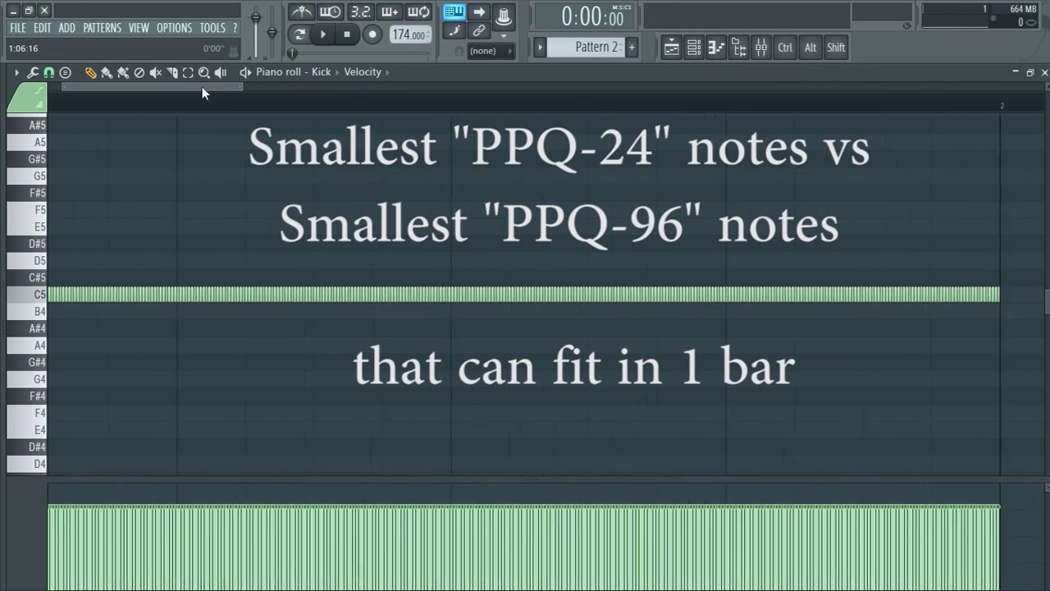
{"action": "scroll", "coordinate": [572, 51], "scroll_direction": "down", "scroll_amount": 1}
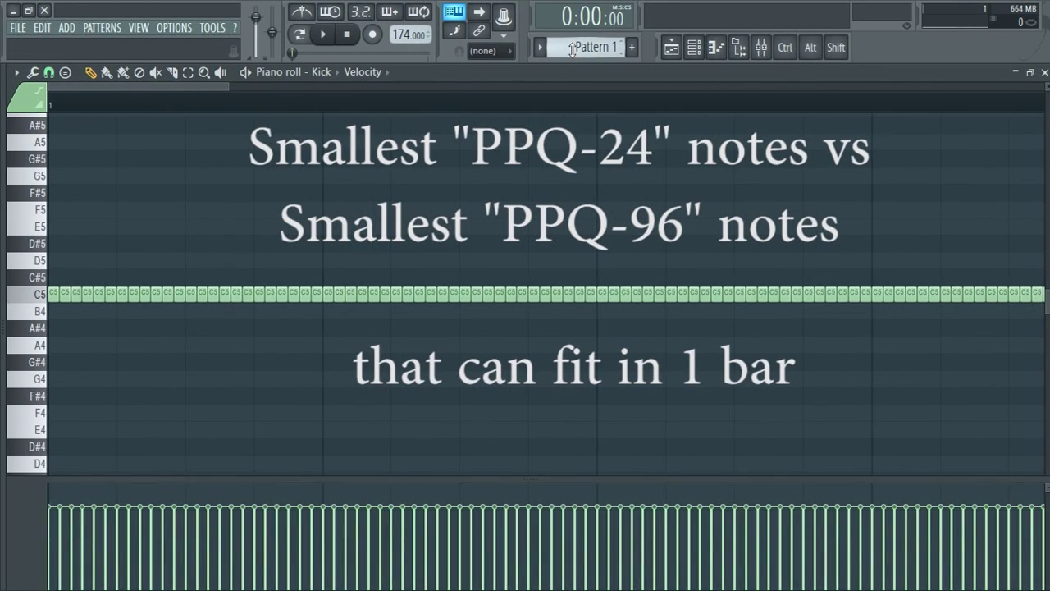
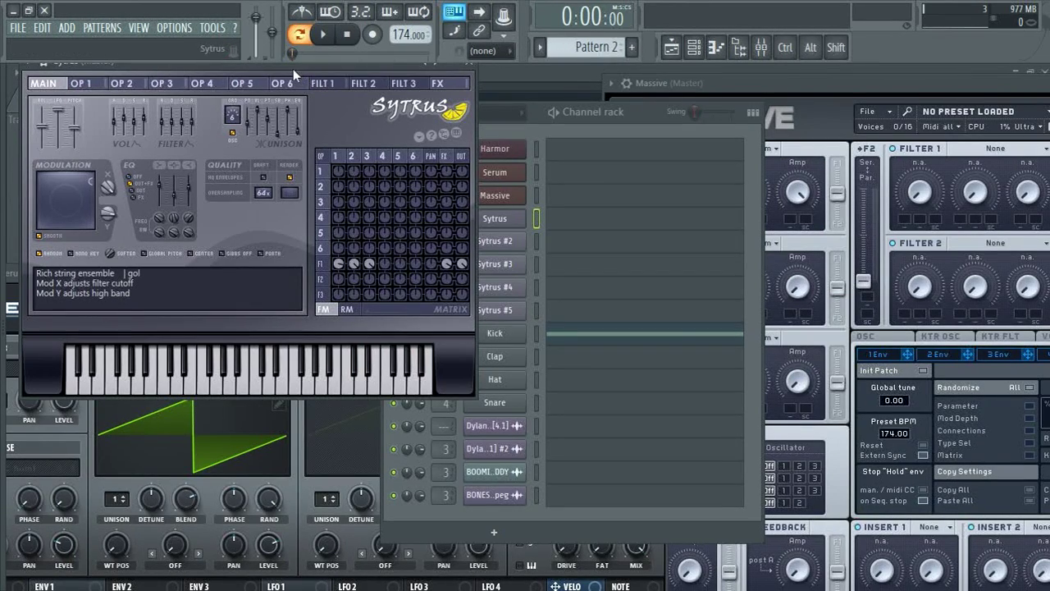
Step: Reposition the Sytrus and Serum windows and show Serum's Global page
{"action": "left_click_drag", "start_coordinate": [314, 66], "coordinate": [305, 87]}
{"action": "left_click_drag", "start_coordinate": [24, 275], "coordinate": [30, 260]}
{"action": "left_click", "coordinate": [169, 293]}
{"action": "left_click", "coordinate": [229, 297]}
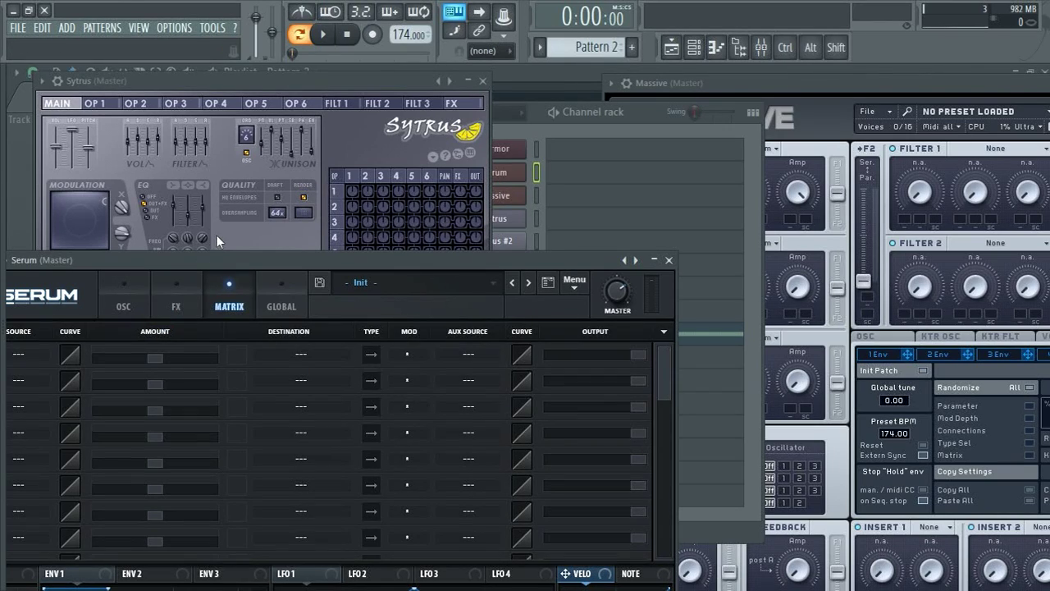
{"action": "left_click", "coordinate": [259, 284]}
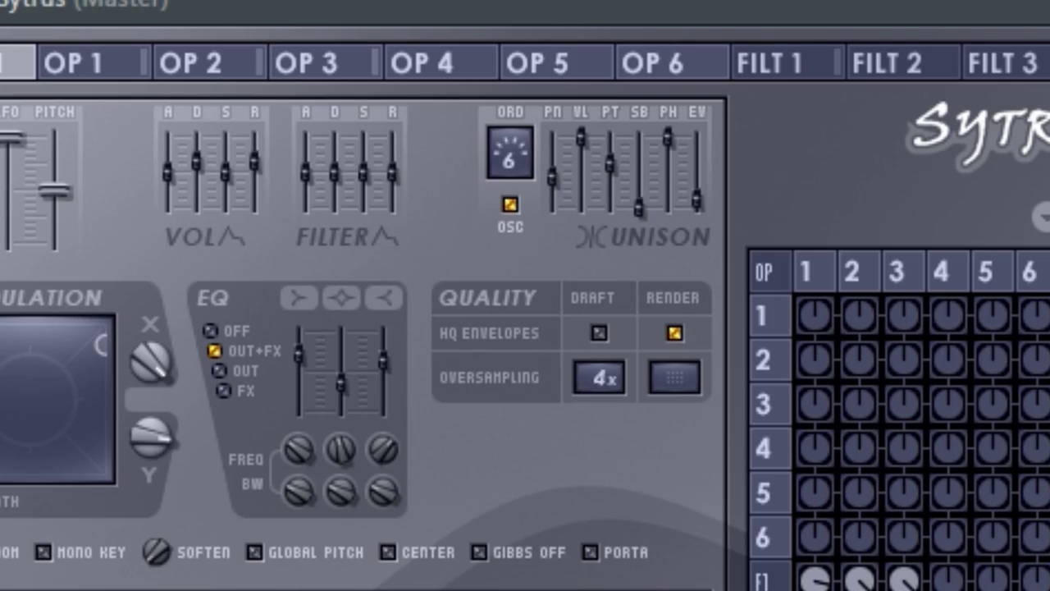
Step: Set Sytrus's draft oversampling to 16x and switch Massive's Global Quality to High and finally to Ultra
{"action": "left_click", "coordinate": [598, 377]}
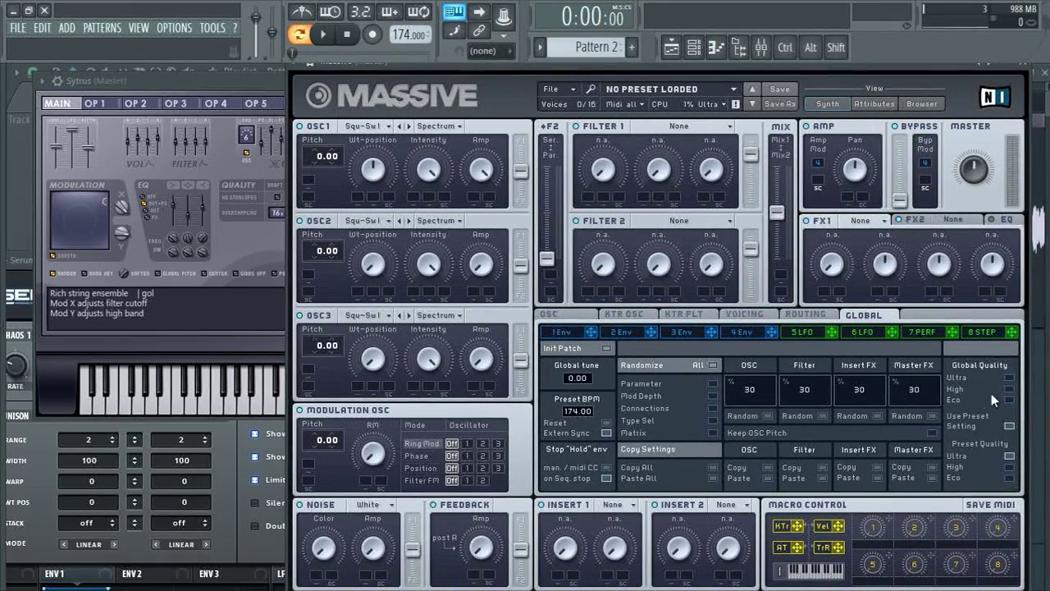
{"action": "left_click", "coordinate": [1009, 388]}
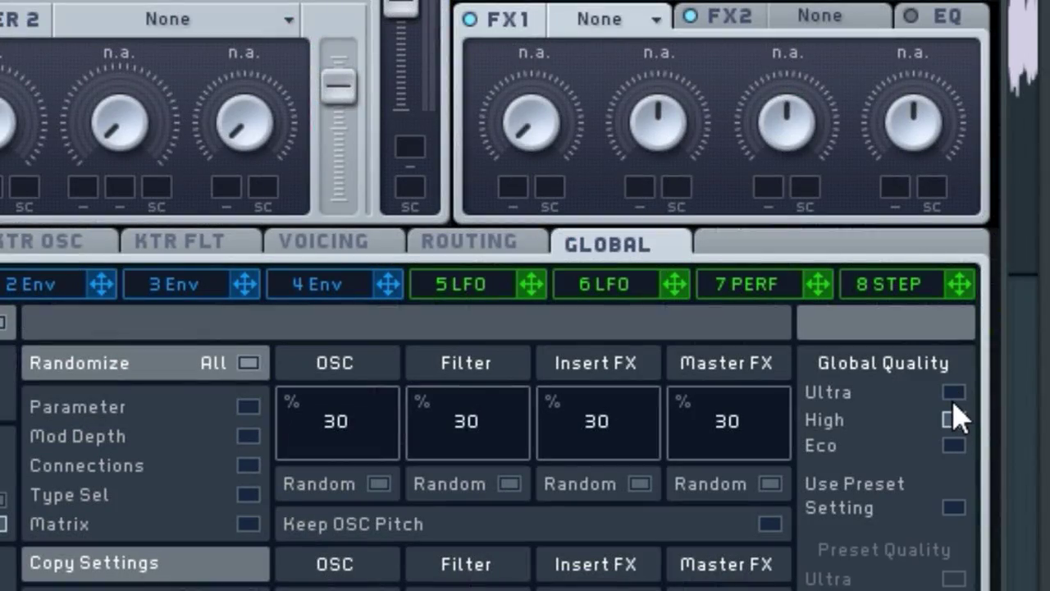
{"action": "left_click", "coordinate": [952, 419]}
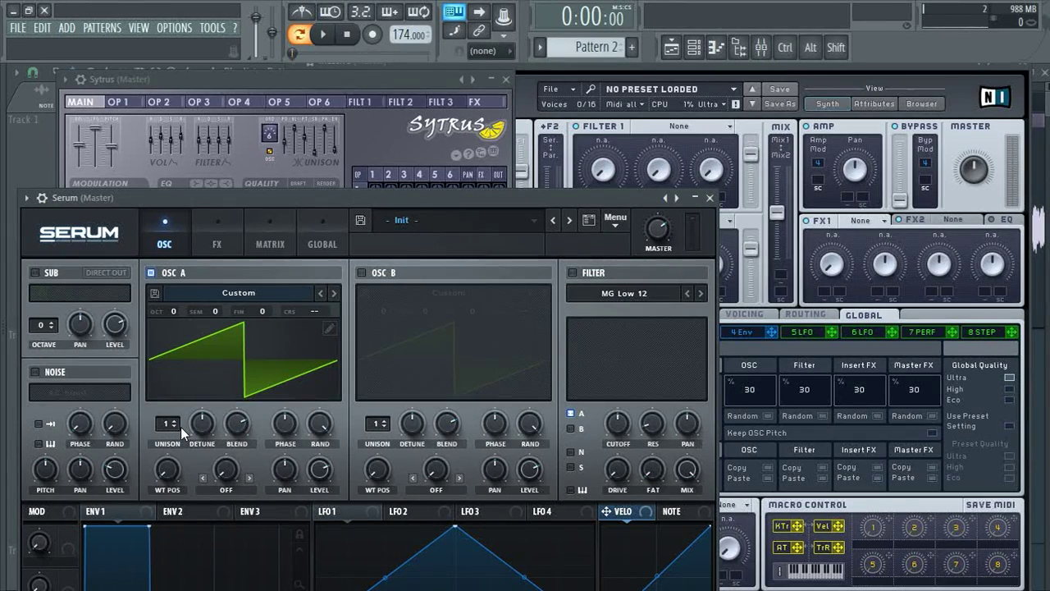
Step: Raise the unison of Serum's OSC A to 5 voices and keep adjusting the voice count
{"action": "left_click_drag", "start_coordinate": [181, 426], "coordinate": [169, 359]}
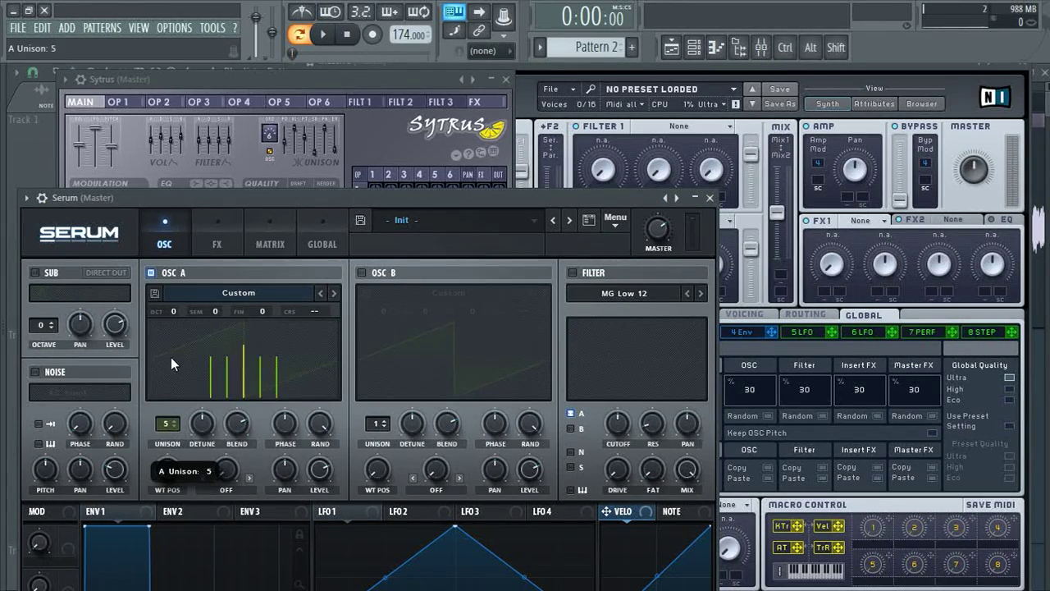
{"action": "scroll", "coordinate": [205, 424], "scroll_direction": "up", "scroll_amount": 3}
{"action": "left_click_drag", "start_coordinate": [170, 423], "coordinate": [171, 401]}
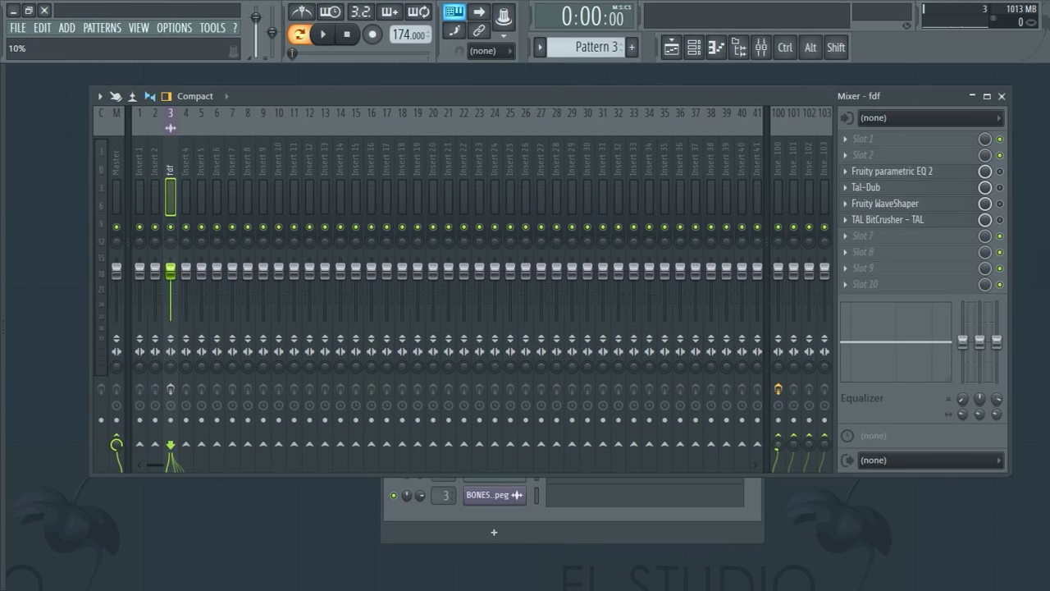
Step: Rename mixer insert 100 as "reverb send"
{"action": "left_click", "coordinate": [776, 156]}
{"action": "double_click", "coordinate": [778, 155]}
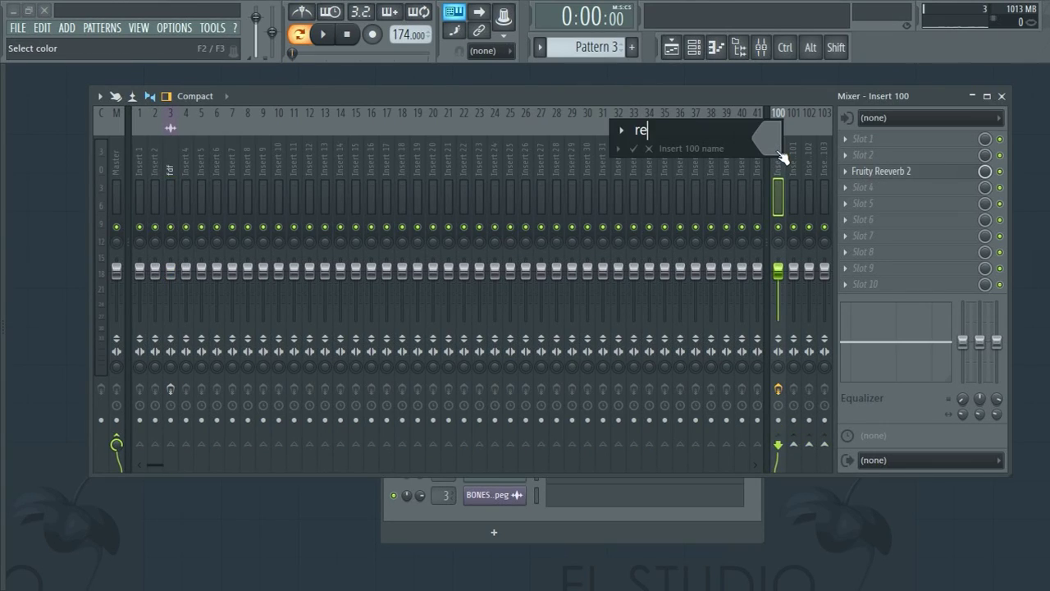
{"action": "key", "text": "Return"}
Step: Lower the Dry level of Fruity Reeverb 2 on the reverb send to 0% and raise ValhallaVintageVerb's Mix to 100%
{"action": "left_click", "coordinate": [893, 171]}
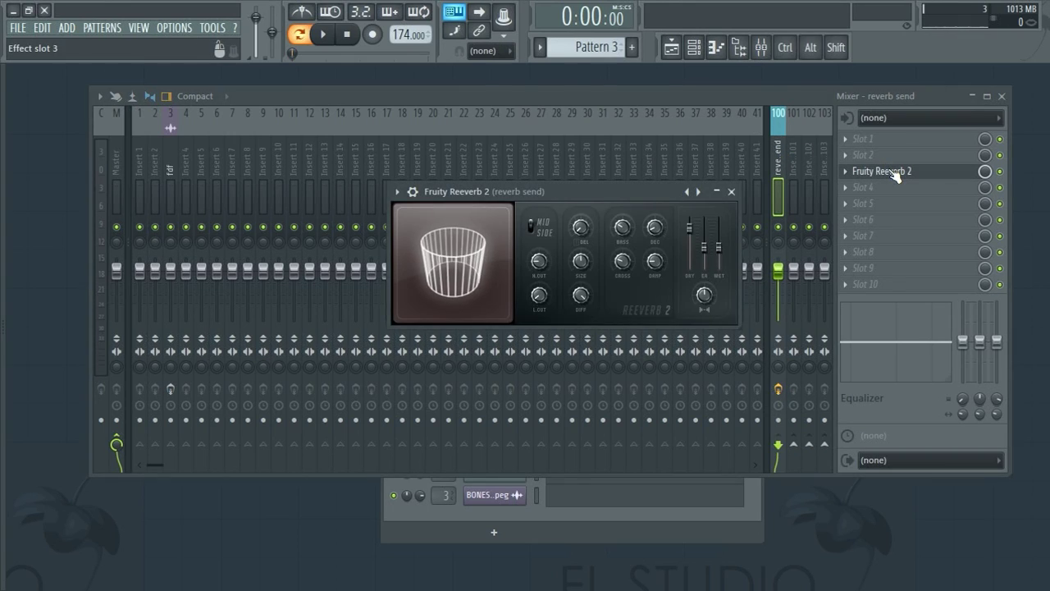
{"action": "left_click_drag", "start_coordinate": [614, 191], "coordinate": [699, 132]}
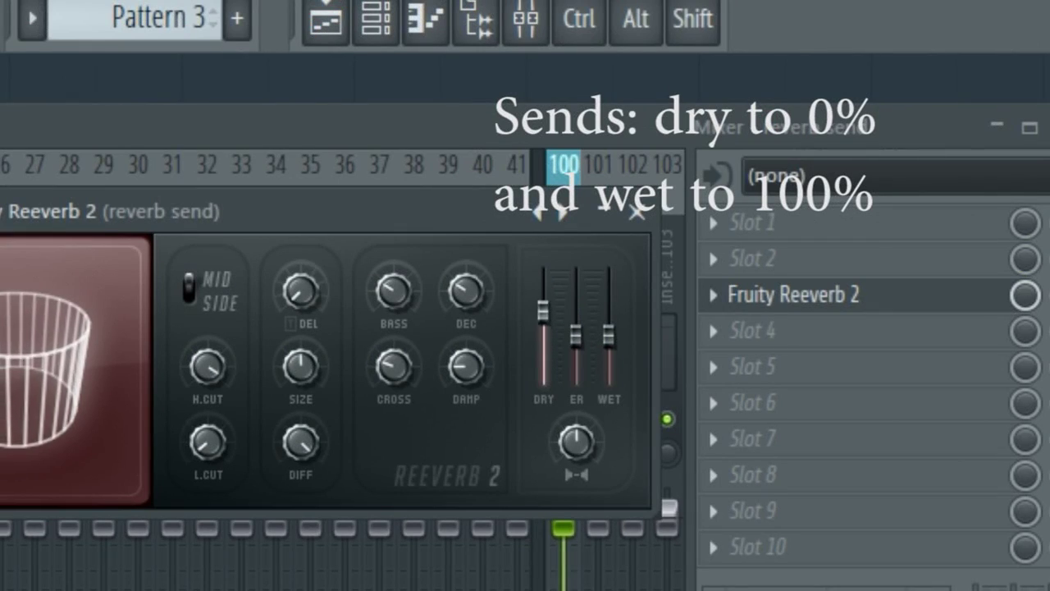
{"action": "left_click_drag", "start_coordinate": [542, 314], "coordinate": [543, 373]}
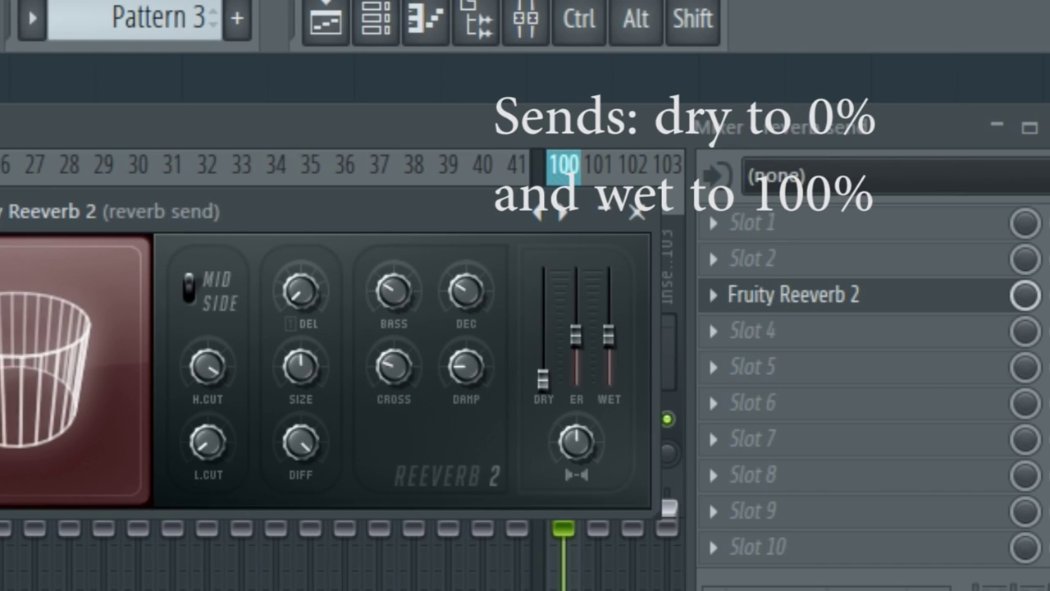
{"action": "scroll", "coordinate": [611, 361], "scroll_direction": "up", "scroll_amount": 5}
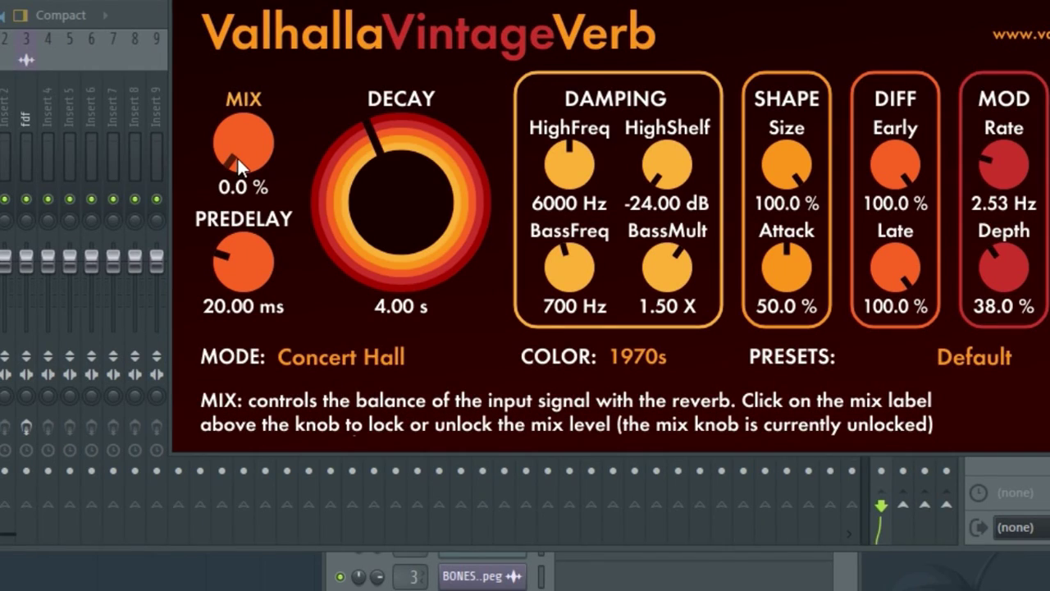
{"action": "left_click_drag", "start_coordinate": [237, 156], "coordinate": [244, 64]}
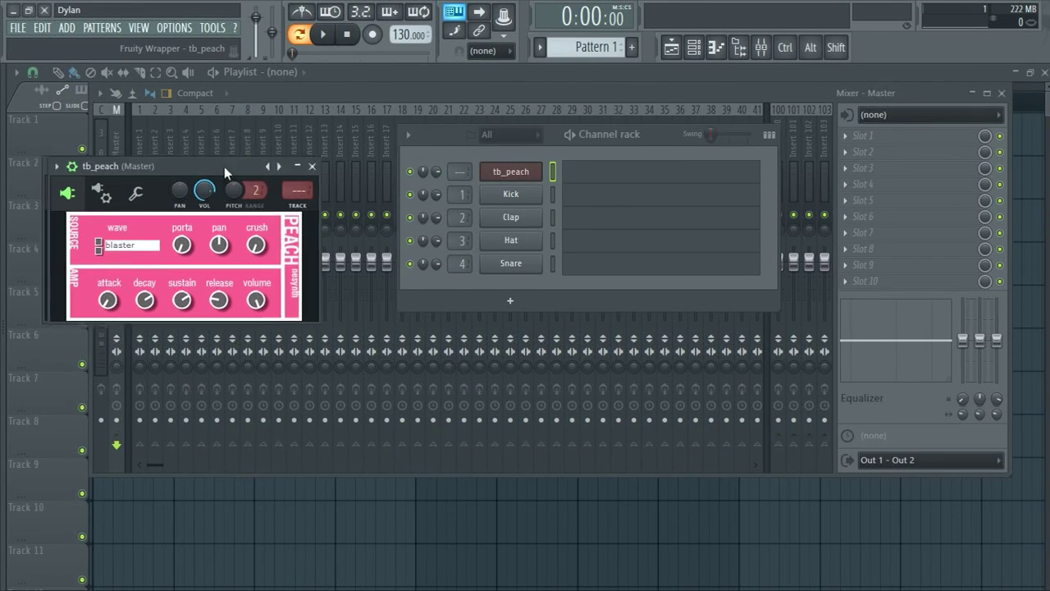
Step: Inspect the plugin information in tb_peach's wrapper settings and reload the bridged plugin
{"action": "left_click", "coordinate": [397, 121]}
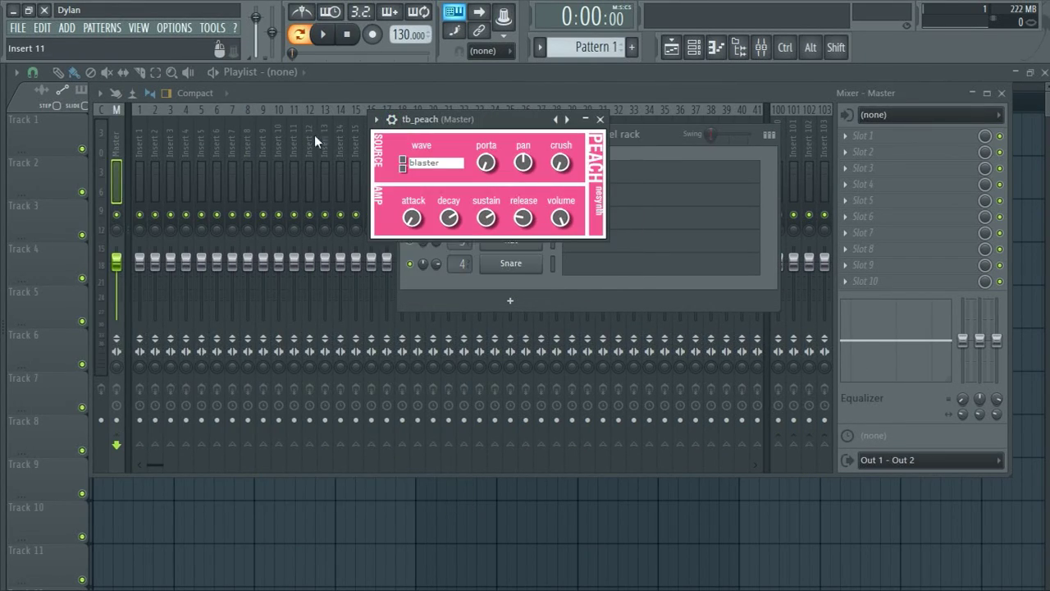
{"action": "left_click", "coordinate": [392, 119]}
{"action": "left_click", "coordinate": [420, 146]}
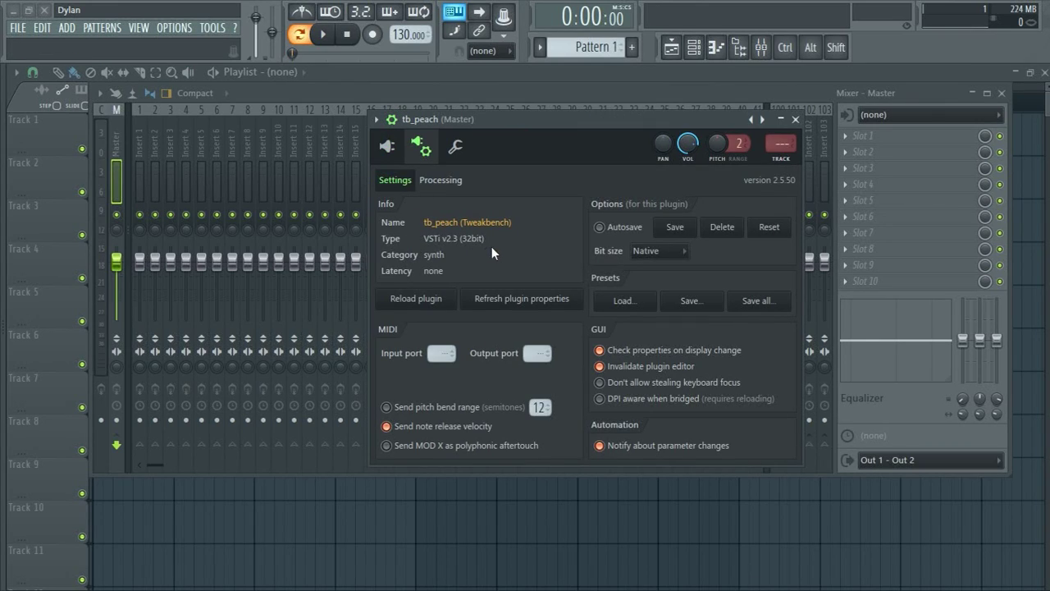
{"action": "left_click", "coordinate": [389, 146]}
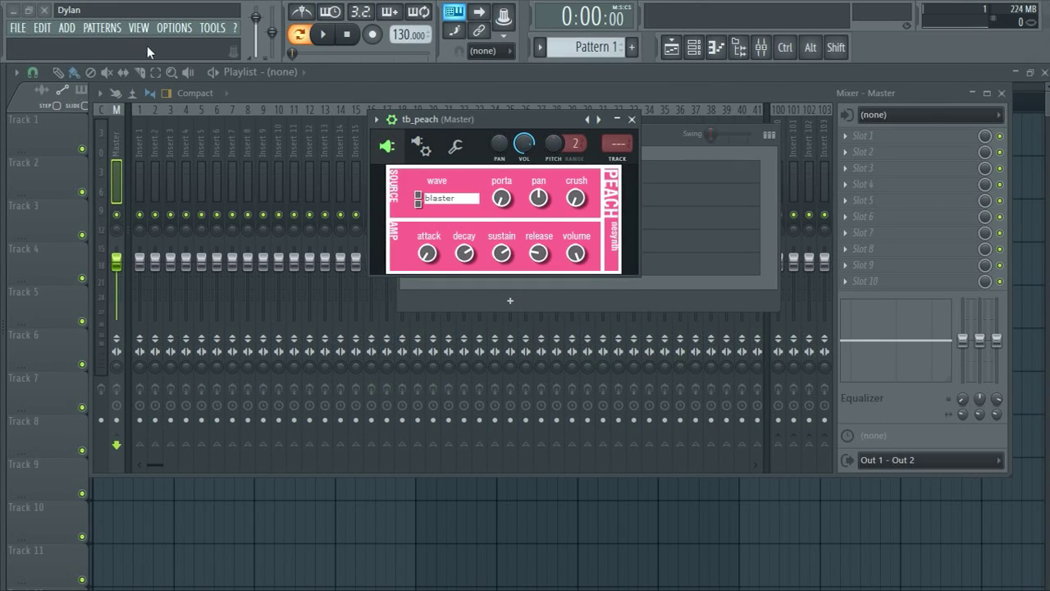
{"action": "left_click", "coordinate": [420, 146]}
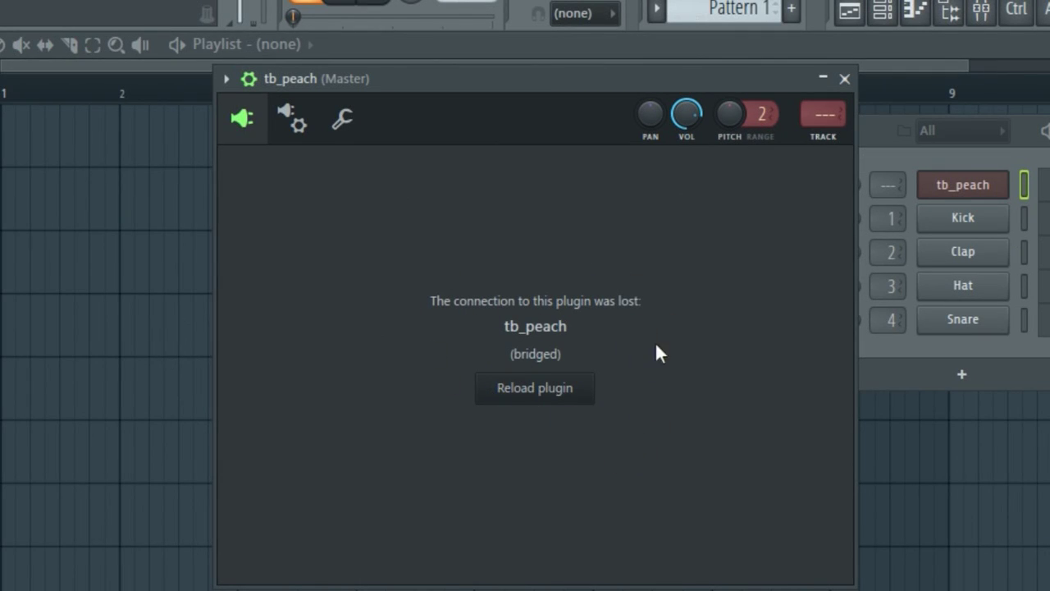
{"action": "left_click", "coordinate": [535, 388]}
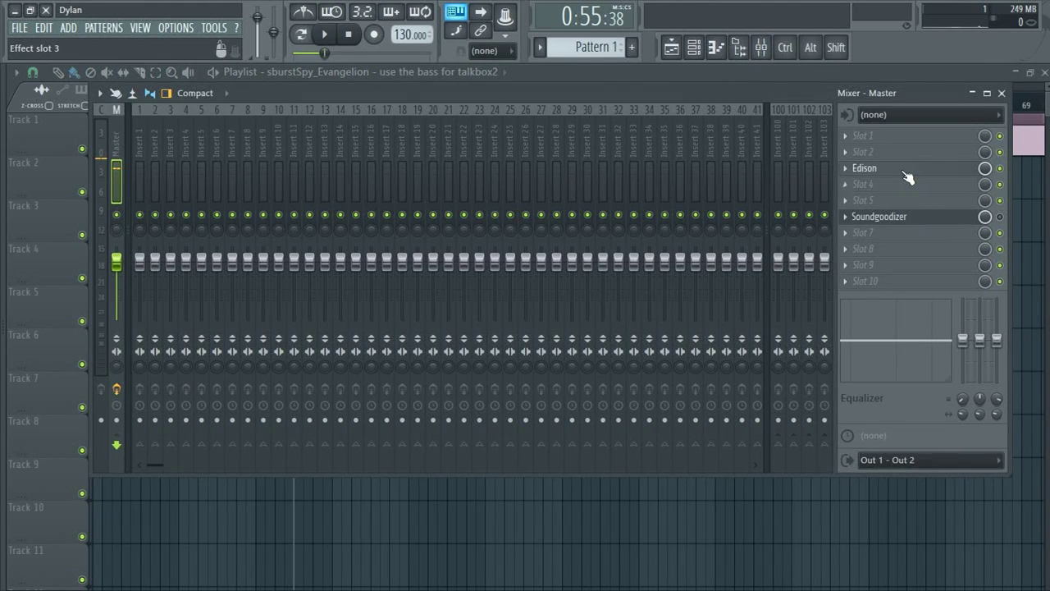
Step: Open Edison on the Master channel, arm it for recording and start song playback
{"action": "left_click", "coordinate": [906, 171]}
{"action": "left_click", "coordinate": [433, 125]}
{"action": "left_click_drag", "start_coordinate": [492, 100], "coordinate": [643, 82]}
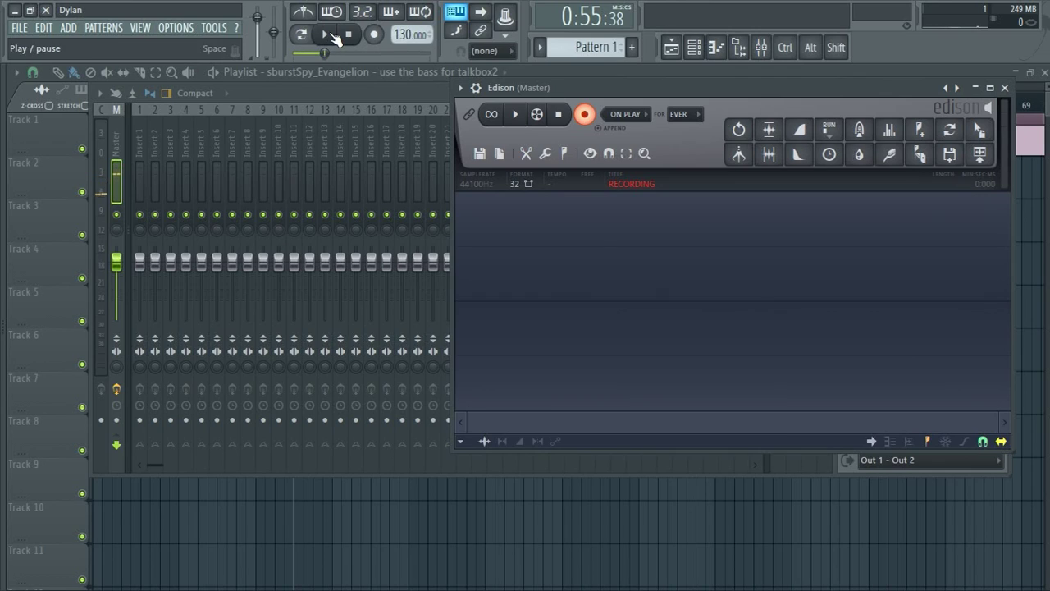
{"action": "left_click", "coordinate": [326, 35]}
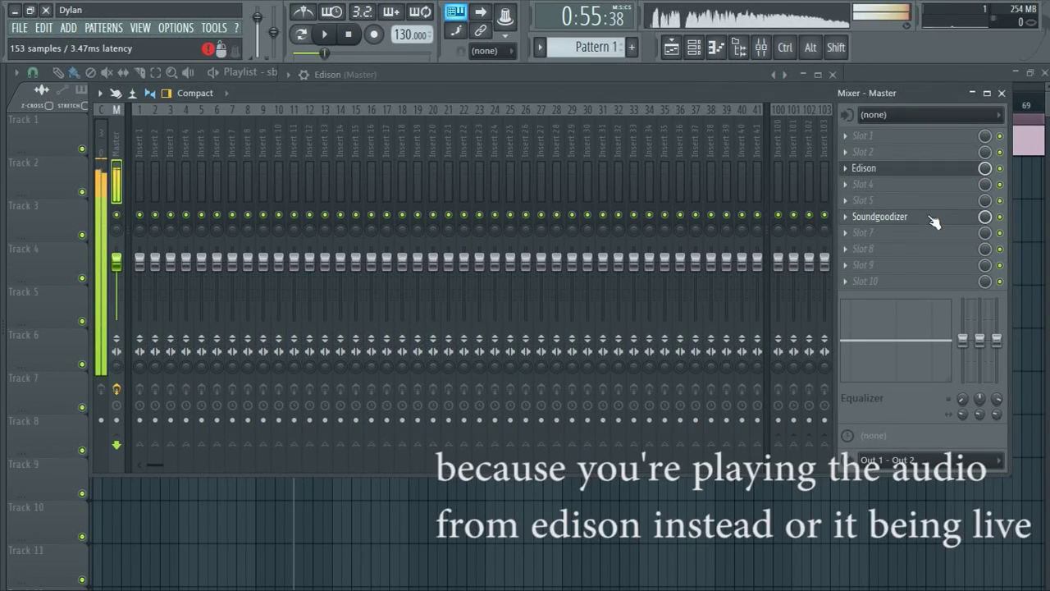
Step: Open Edison on the cpu heavy insert, arm it, and record a short stretch of song playback
{"action": "left_click", "coordinate": [933, 220]}
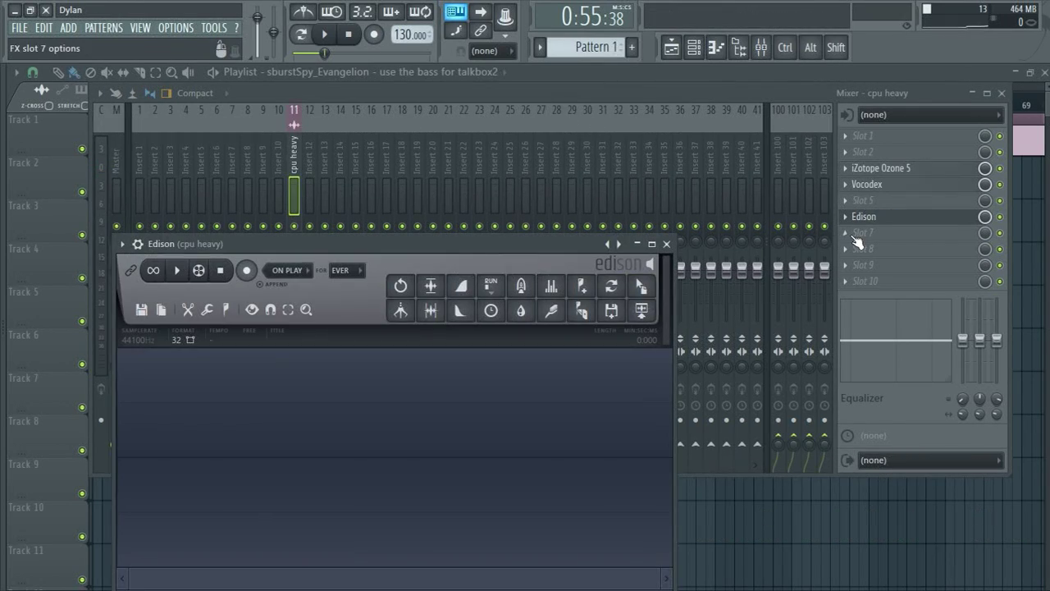
{"action": "left_click", "coordinate": [884, 220]}
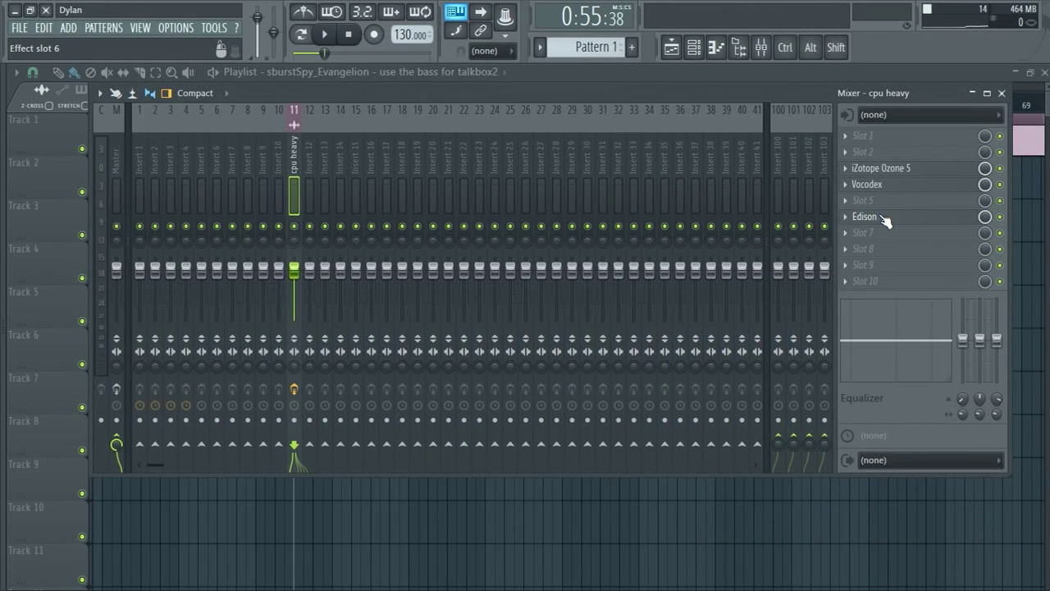
{"action": "left_click", "coordinate": [940, 221]}
{"action": "left_click_drag", "start_coordinate": [526, 238], "coordinate": [790, 163]}
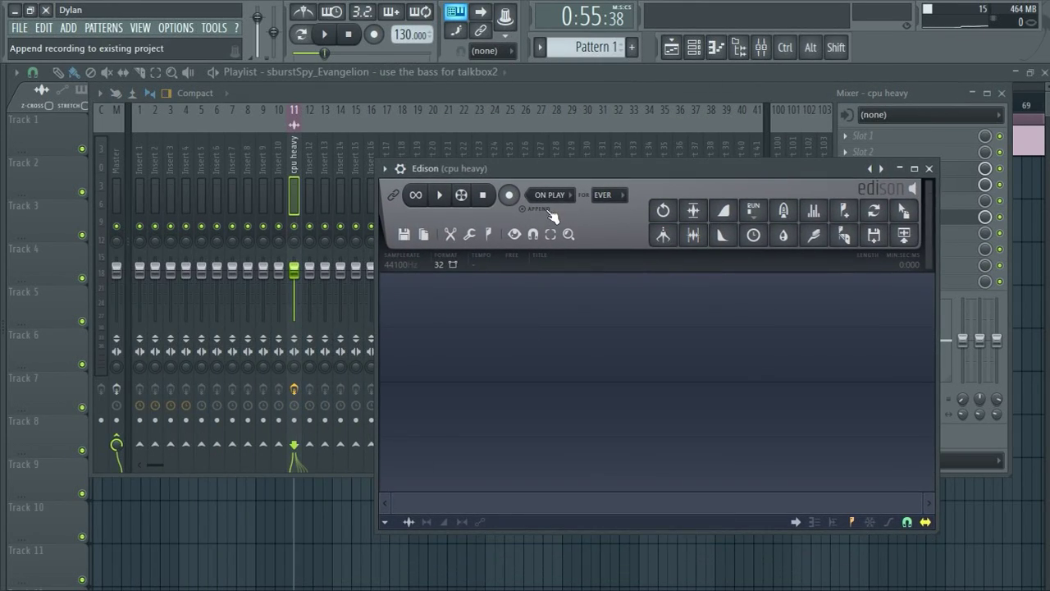
{"action": "left_click", "coordinate": [509, 194]}
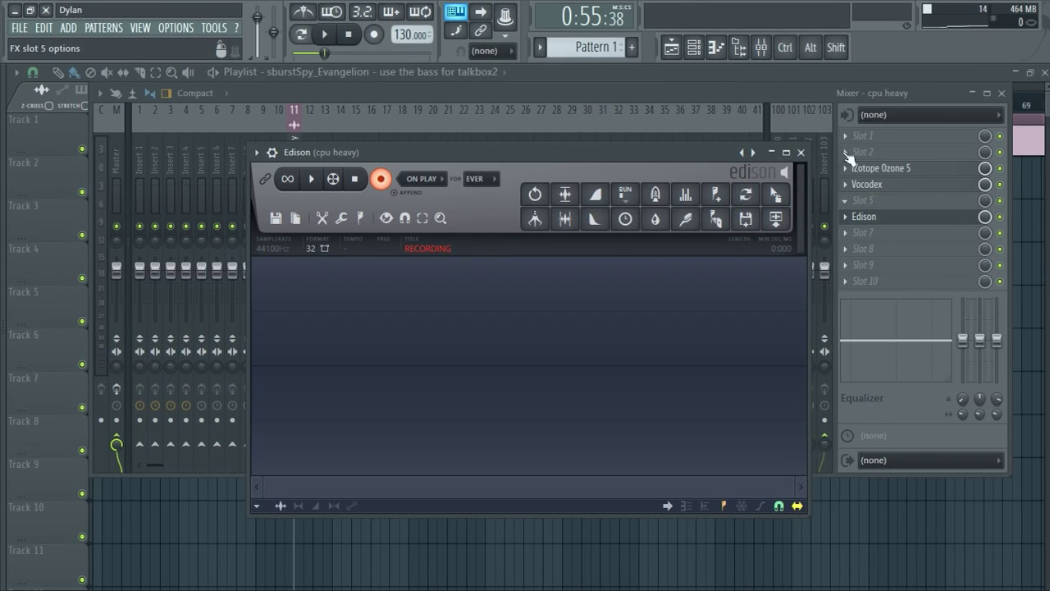
{"action": "key", "text": "space"}
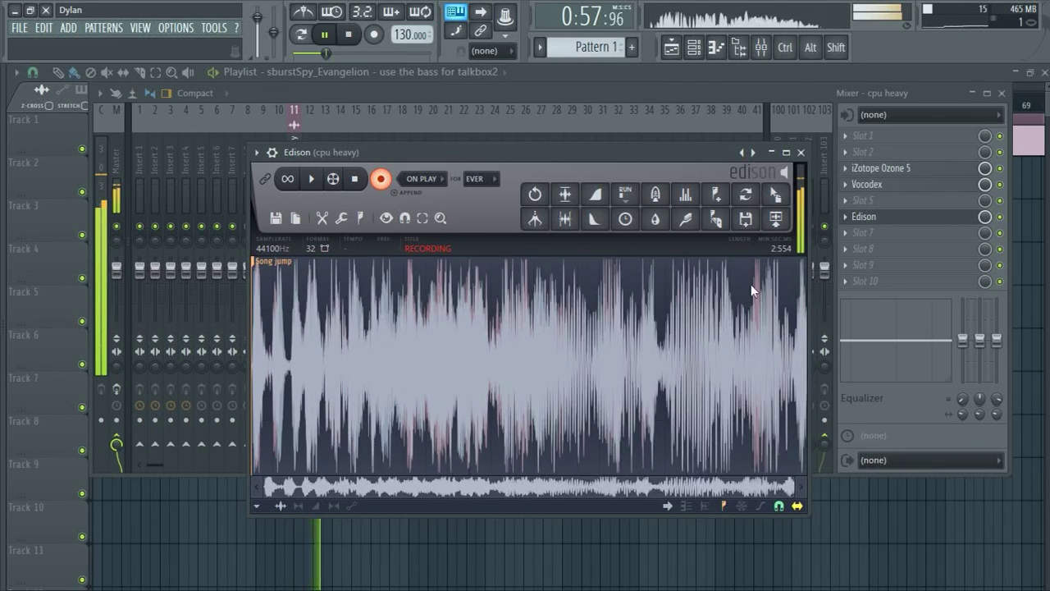
{"action": "key", "text": "space"}
{"action": "left_click", "coordinate": [283, 344]}
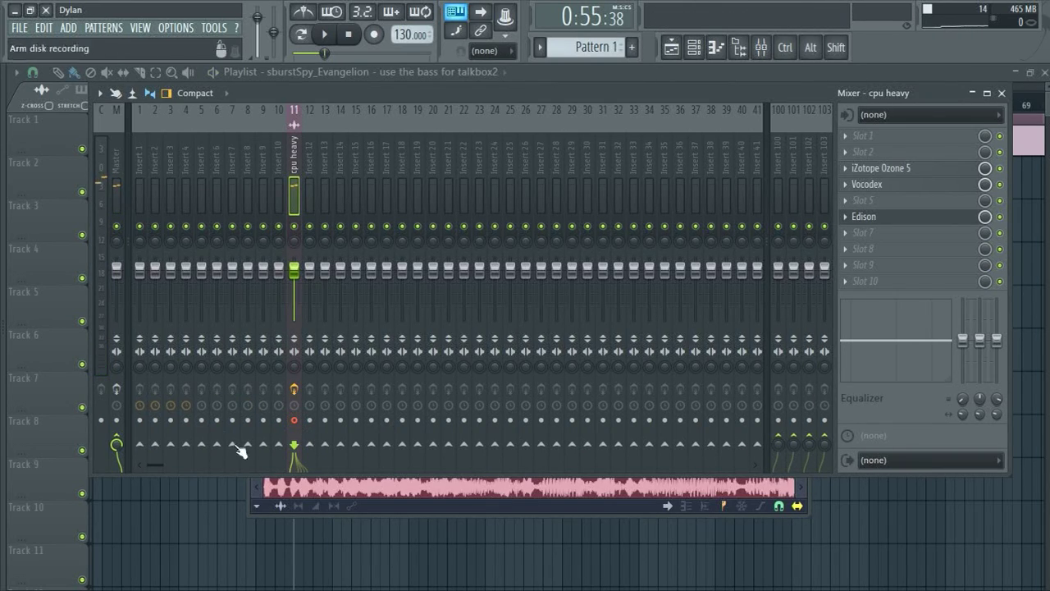
{"action": "left_click", "coordinate": [294, 421]}
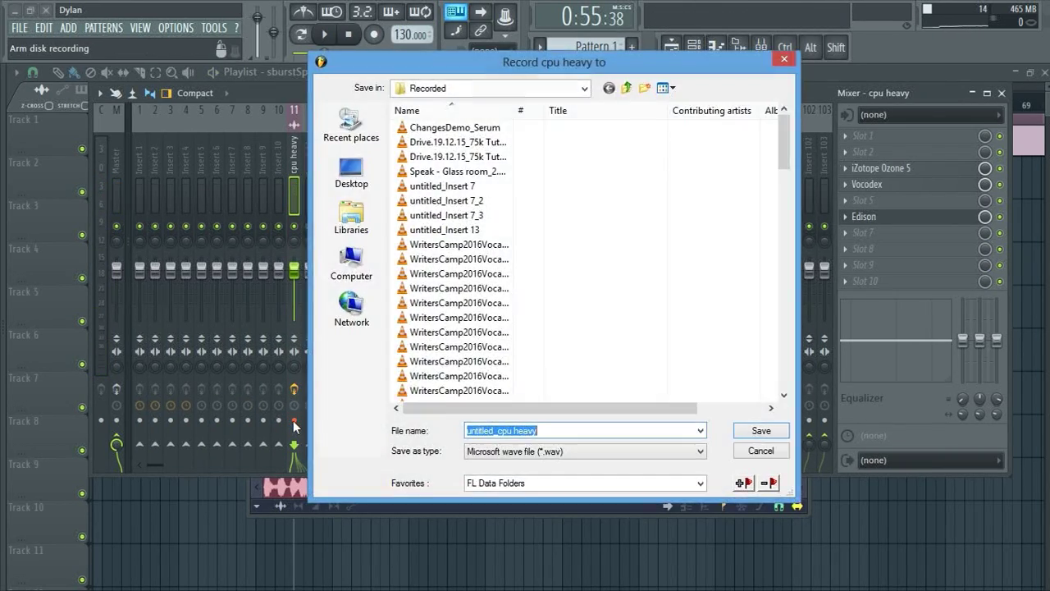
{"action": "type", "text": "xfhfg"}
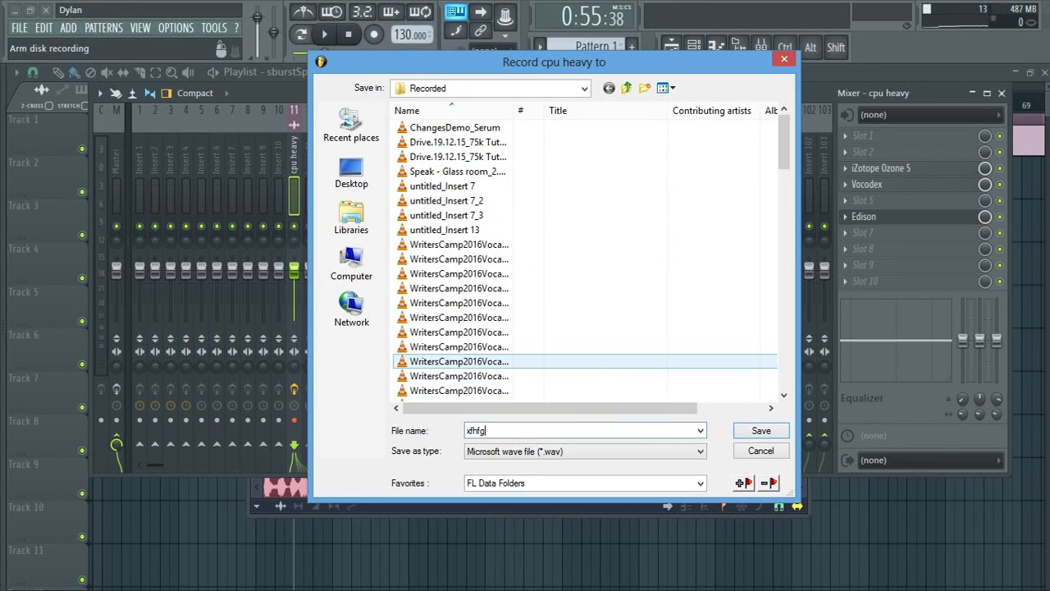
{"action": "type", "text": "jfgjftrttgcvc"}
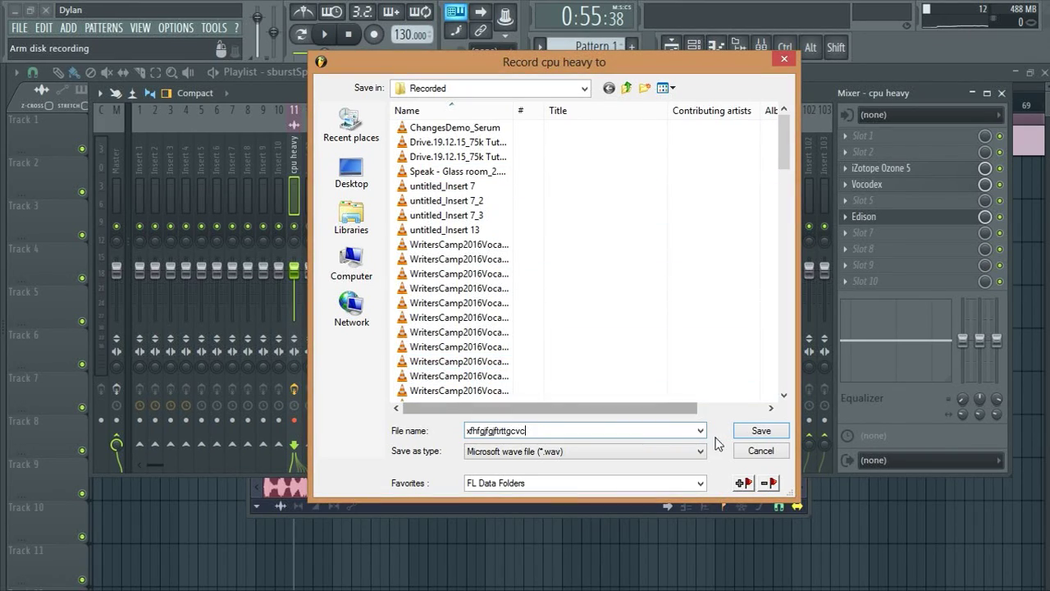
{"action": "left_click", "coordinate": [760, 452]}
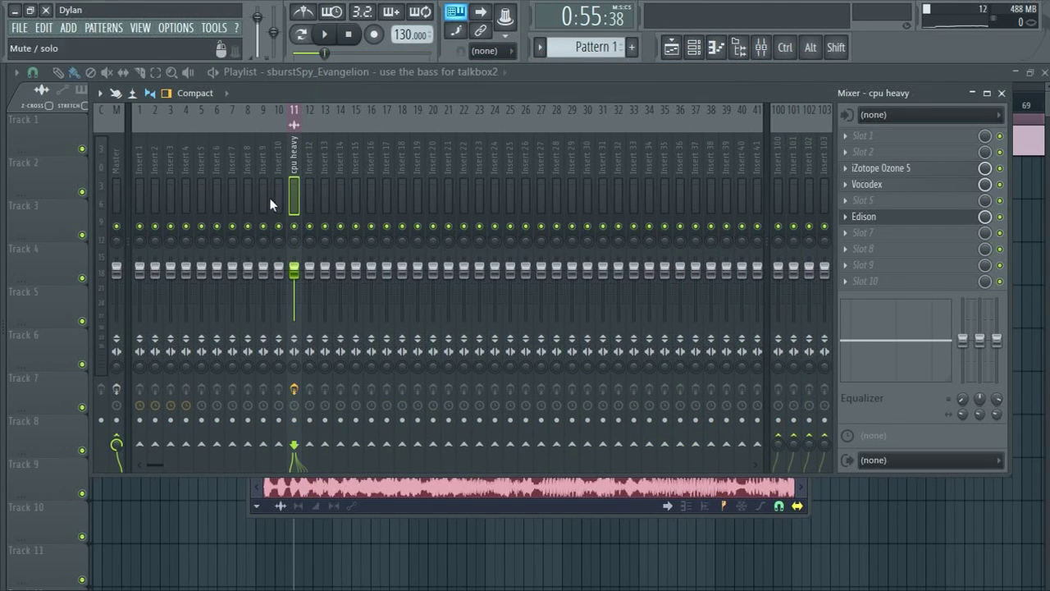
Step: Set the project's data folder to Auto in the current project settings
{"action": "left_click", "coordinate": [179, 28]}
{"action": "left_click", "coordinate": [220, 142]}
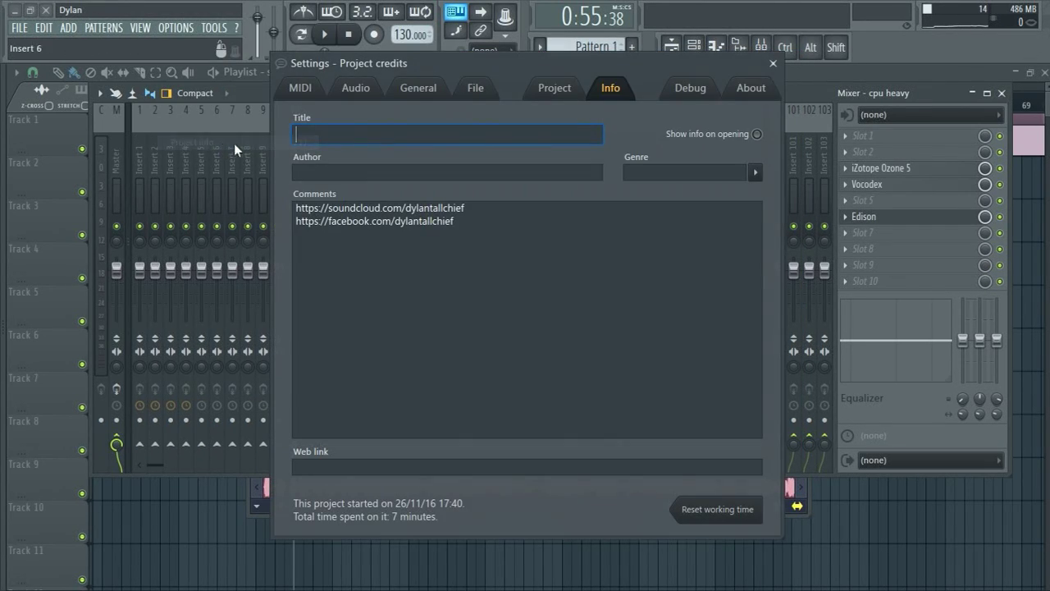
{"action": "left_click", "coordinate": [549, 92]}
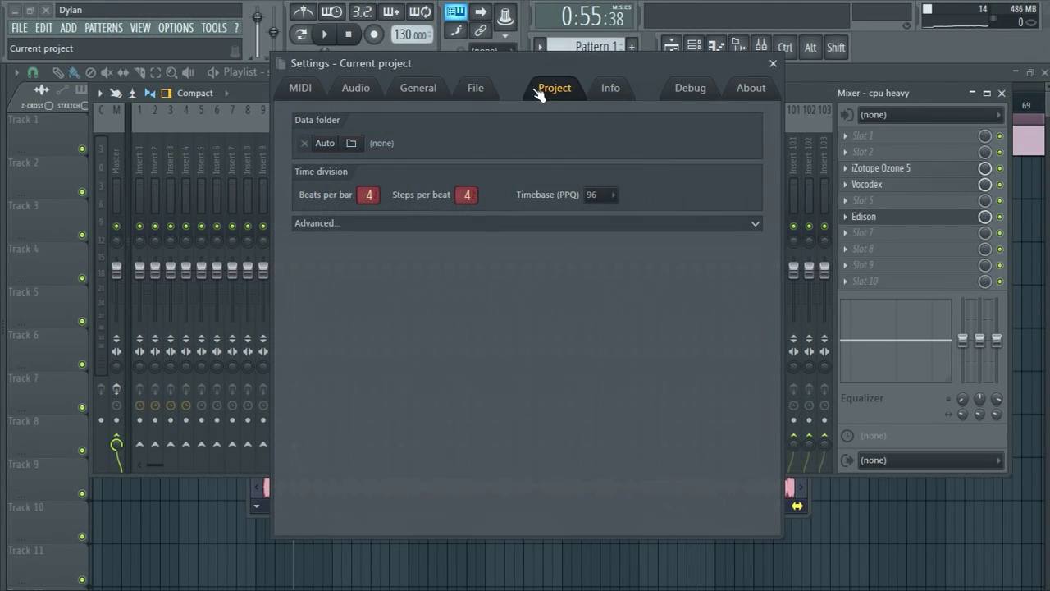
{"action": "left_click", "coordinate": [325, 143]}
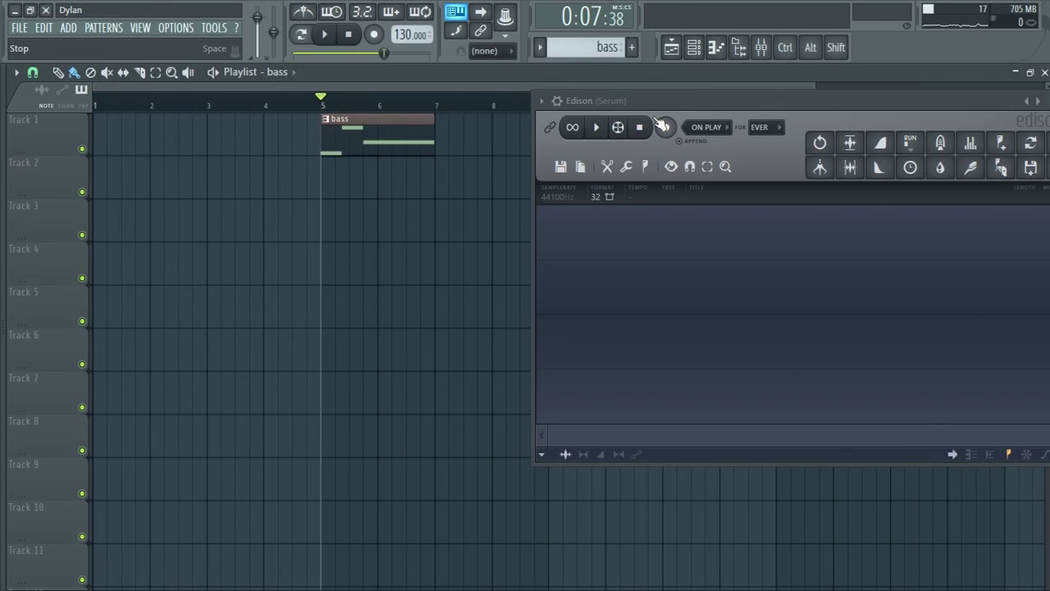
Step: Record the bass pattern from bar 5 into Edison on the Serum insert and stop the recording
{"action": "left_click", "coordinate": [326, 35]}
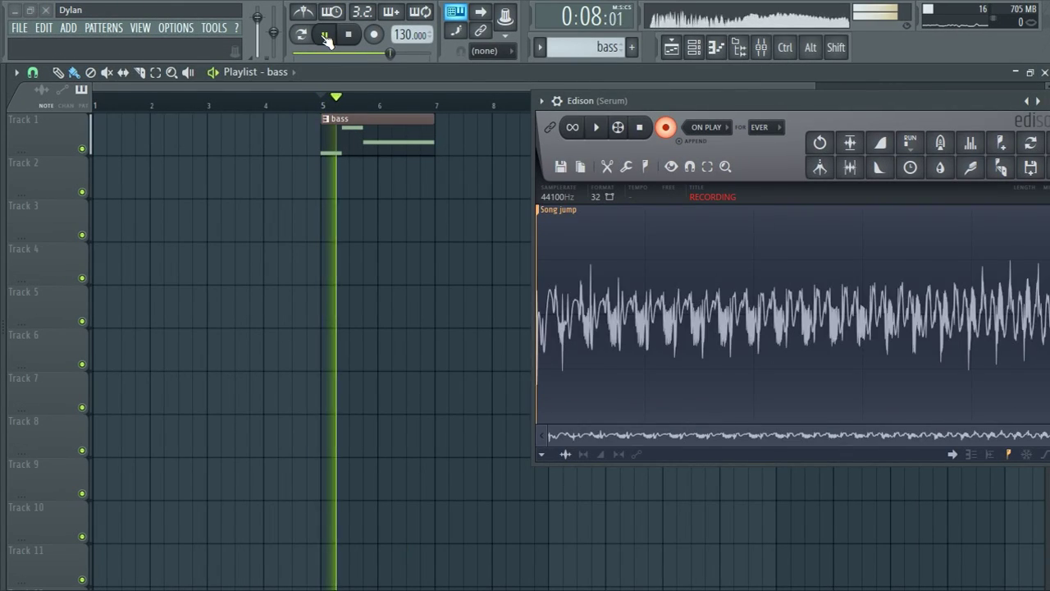
{"action": "left_click_drag", "start_coordinate": [605, 101], "coordinate": [545, 105]}
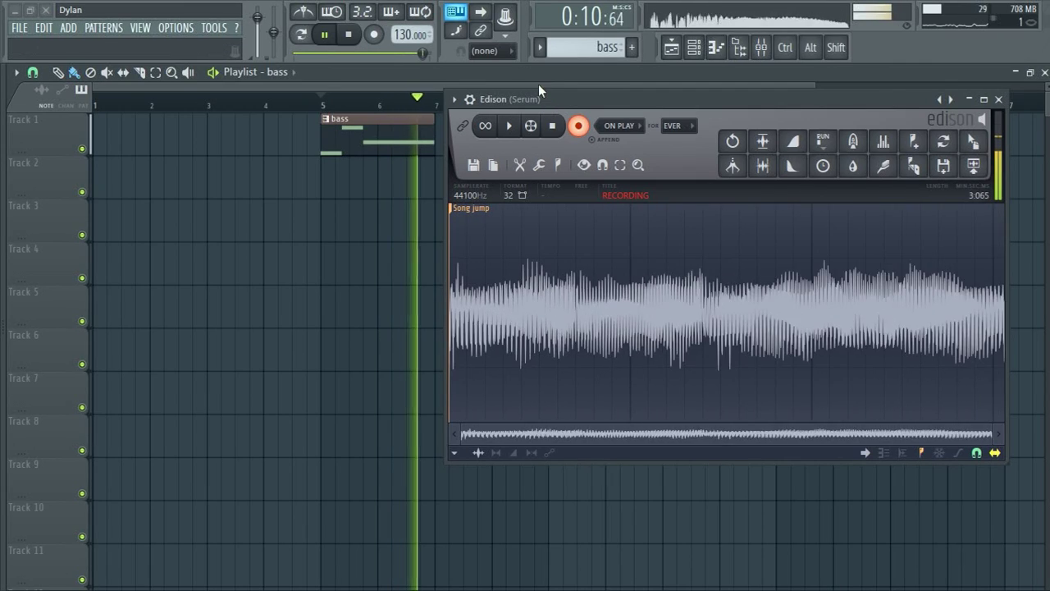
{"action": "left_click", "coordinate": [352, 35]}
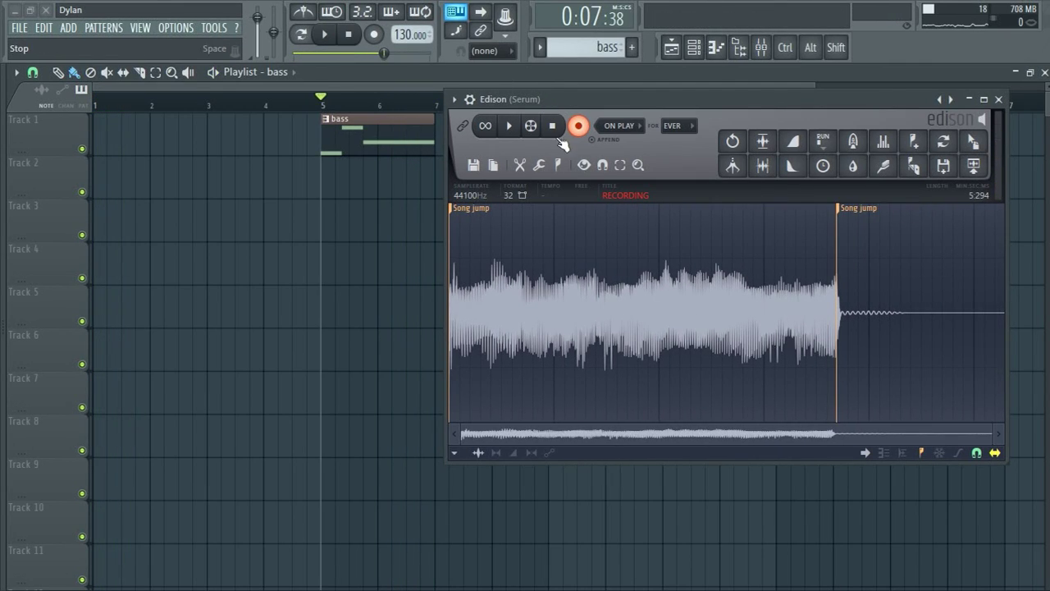
{"action": "left_click", "coordinate": [555, 127]}
Step: Delete the second Song jump marker at the end of the bass recording in Edison
{"action": "left_click_drag", "start_coordinate": [844, 212], "coordinate": [891, 211]}
{"action": "right_click", "coordinate": [891, 210]}
{"action": "left_click", "coordinate": [905, 230]}
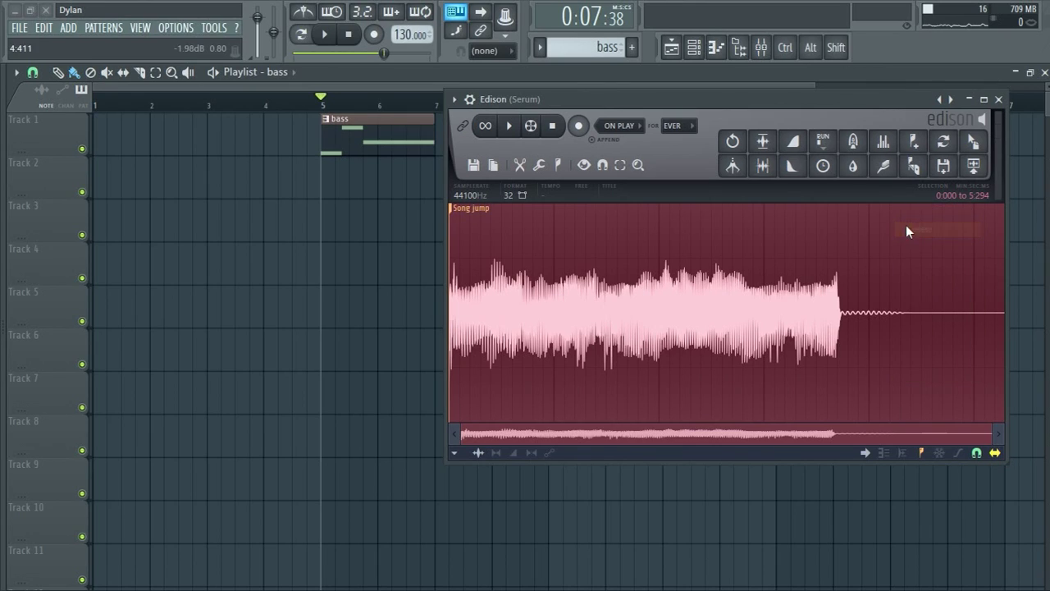
Step: Play the bass recording in Edison and compare it with the live bass pattern in the playlist
{"action": "left_click", "coordinate": [508, 126]}
{"action": "left_click", "coordinate": [552, 125]}
{"action": "left_click", "coordinate": [324, 33]}
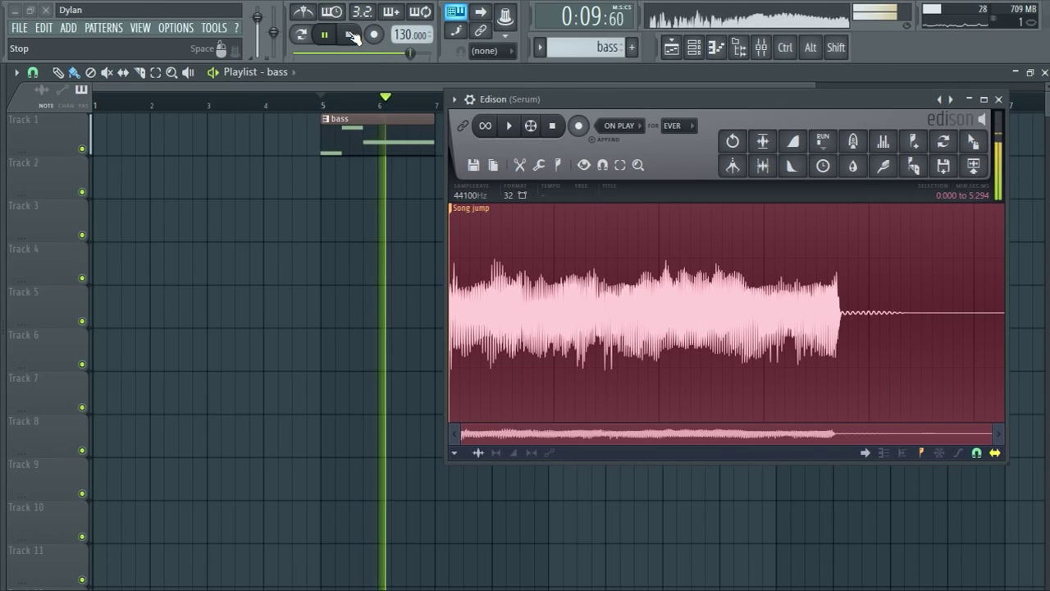
{"action": "left_click", "coordinate": [350, 35]}
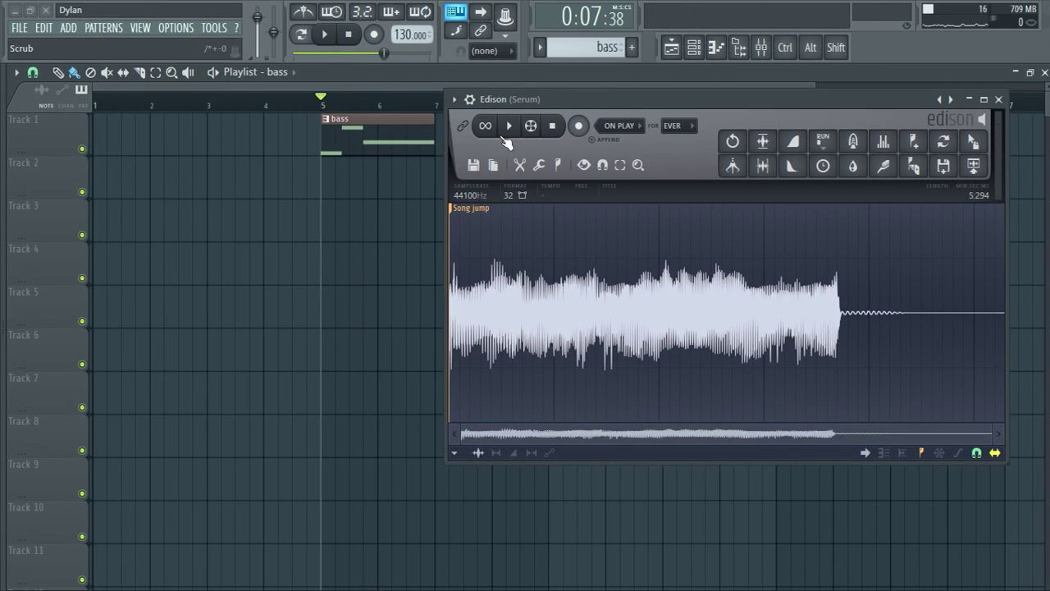
Step: Select the playlist range from bar 5 to past bar 8 and play Edison slaved to the host with the bass clip muted
{"action": "left_click_drag", "start_coordinate": [326, 117], "coordinate": [605, 111]}
{"action": "key", "text": "space"}
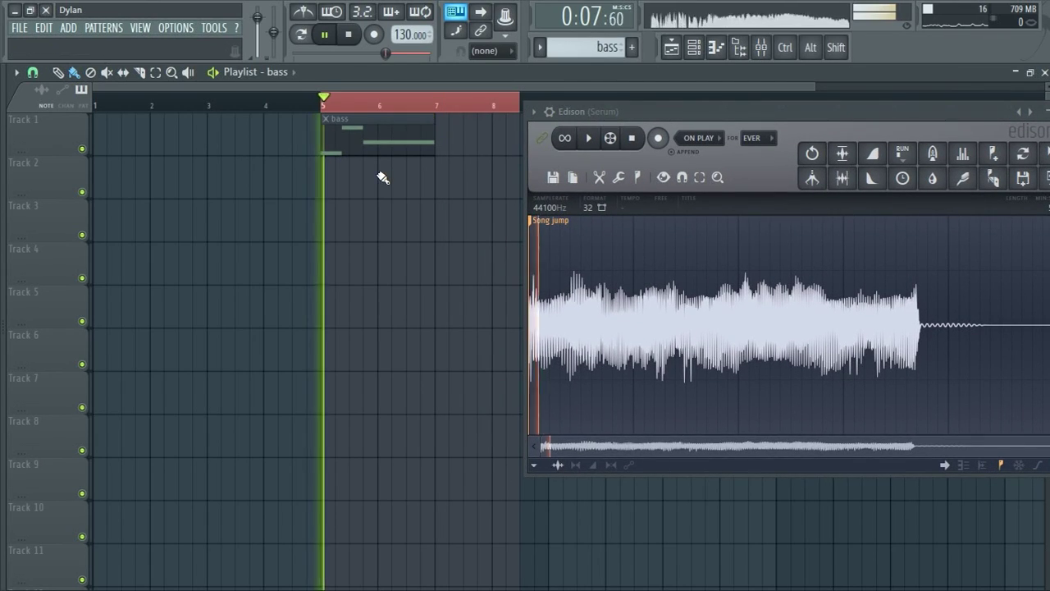
{"action": "key", "text": "space"}
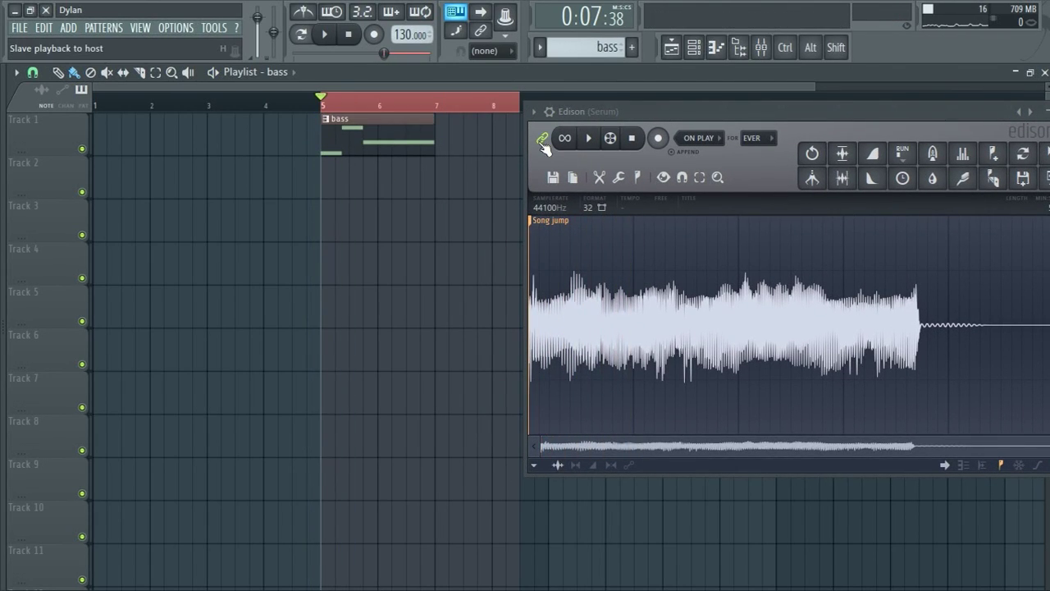
Step: Compare playback with the bass clip active and muted, and with Edison's slaving to the host on and off
{"action": "key", "text": "space"}
{"action": "key", "text": "space"}
{"action": "left_click", "coordinate": [327, 39]}
{"action": "left_click", "coordinate": [349, 35]}
{"action": "left_click", "coordinate": [325, 35]}
{"action": "left_click", "coordinate": [348, 35]}
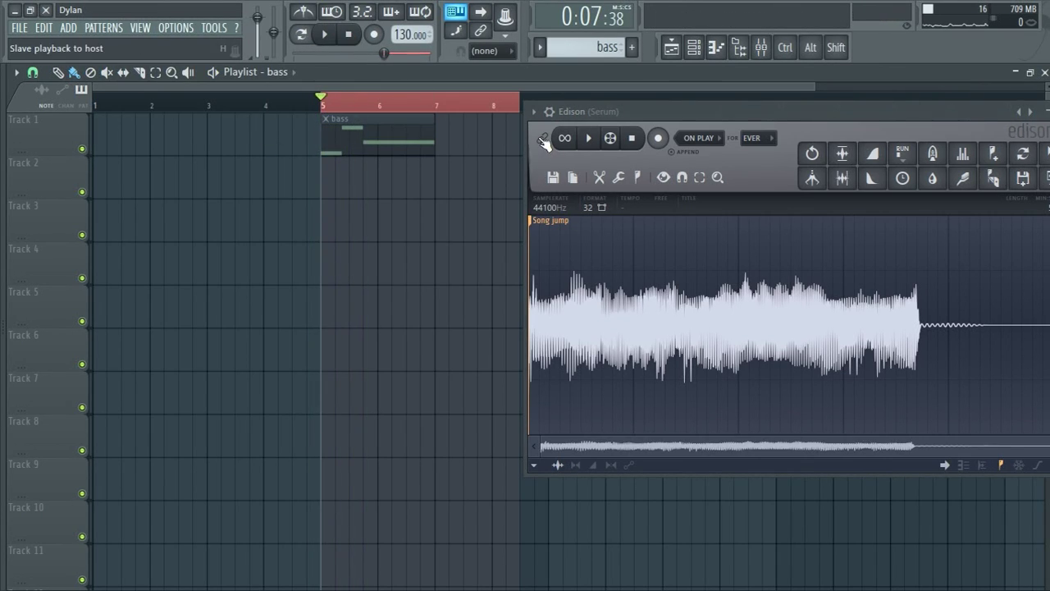
Step: Play the muted bass section with Edison slaved to the host and clear the playlist's time selection
{"action": "left_click", "coordinate": [326, 34]}
{"action": "scroll", "coordinate": [369, 113], "scroll_direction": "down", "scroll_amount": 2}
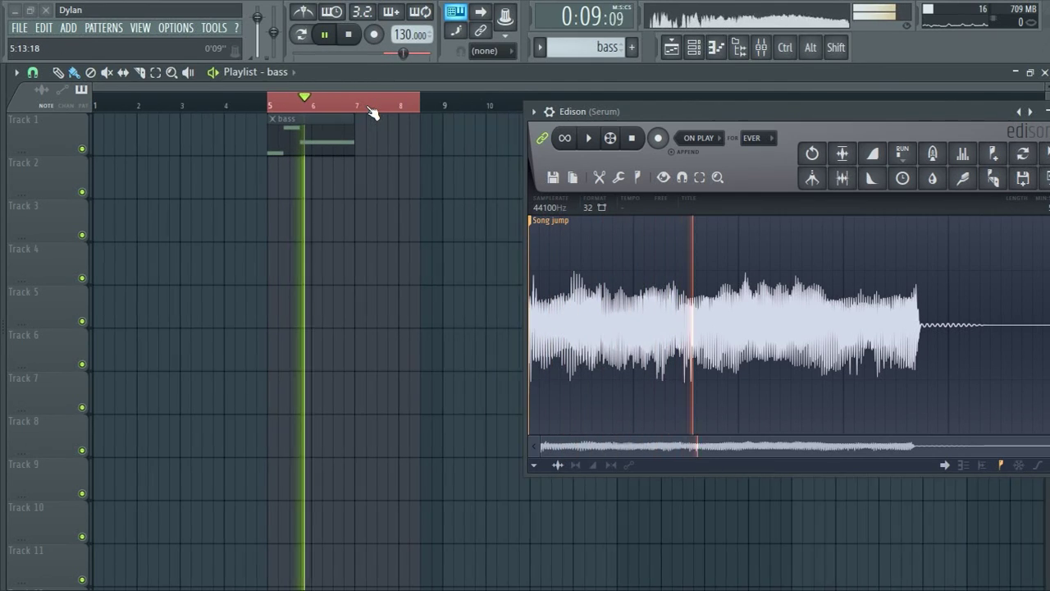
{"action": "key", "text": "space"}
{"action": "key", "text": "ctrl+d"}
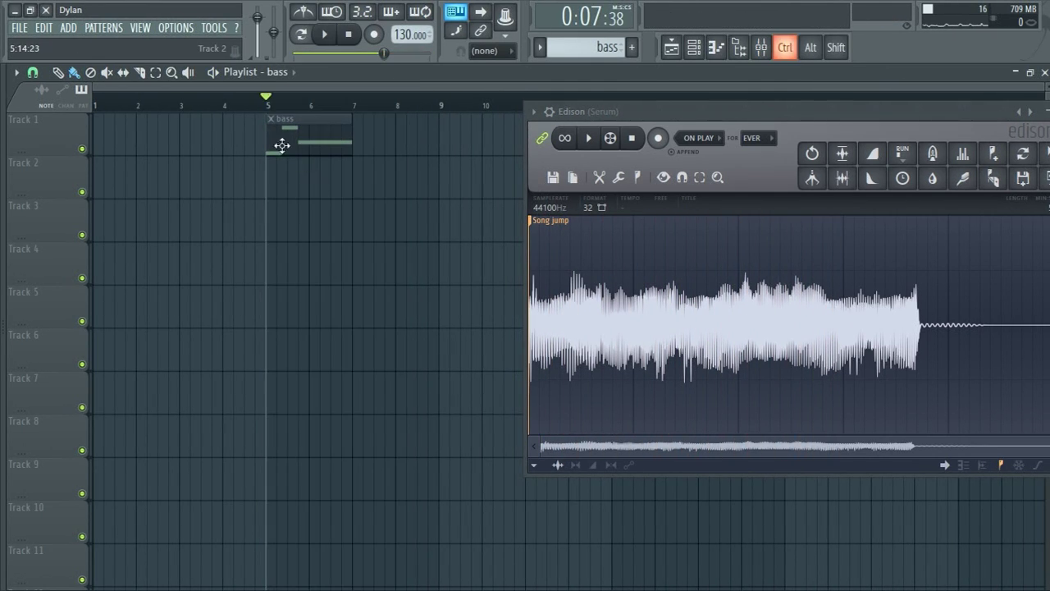
Step: Play the selected section with the bass clip active, and again with it muted and Edison not slaved
{"action": "key", "text": "space"}
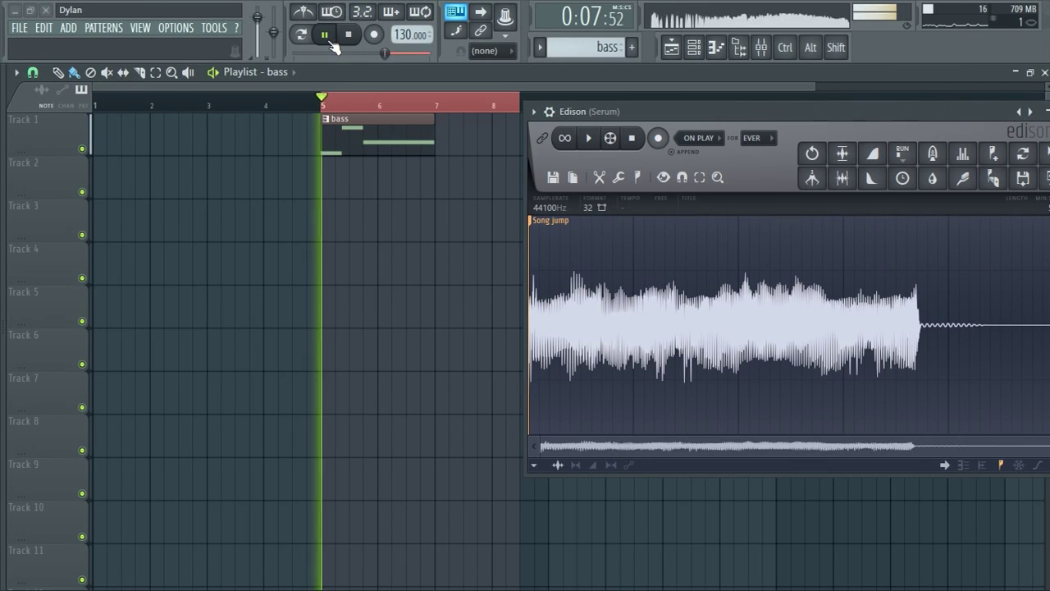
{"action": "left_click", "coordinate": [348, 34]}
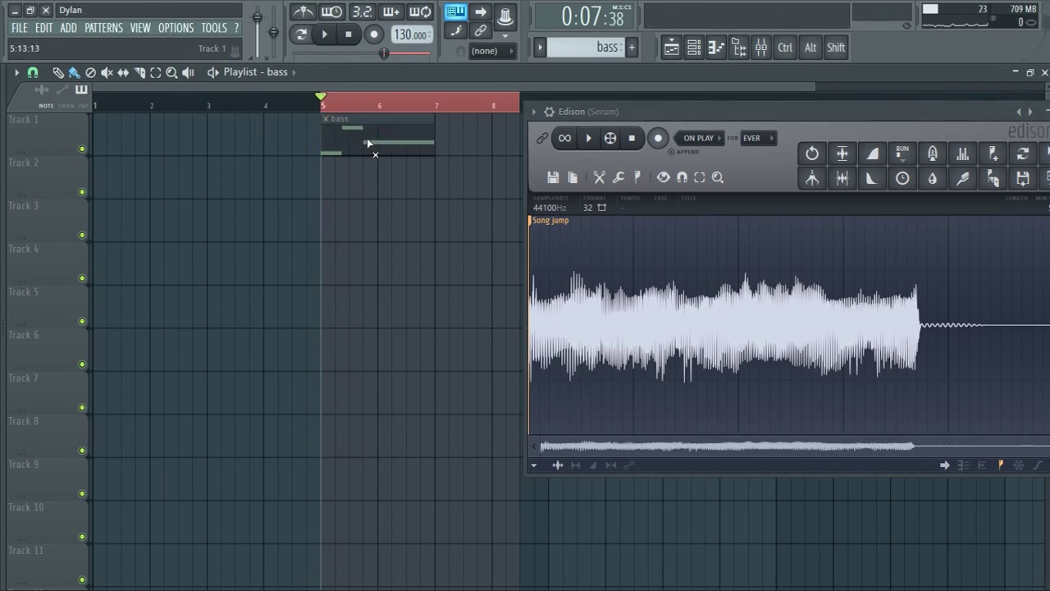
{"action": "left_click", "coordinate": [328, 35]}
{"action": "left_click", "coordinate": [347, 34]}
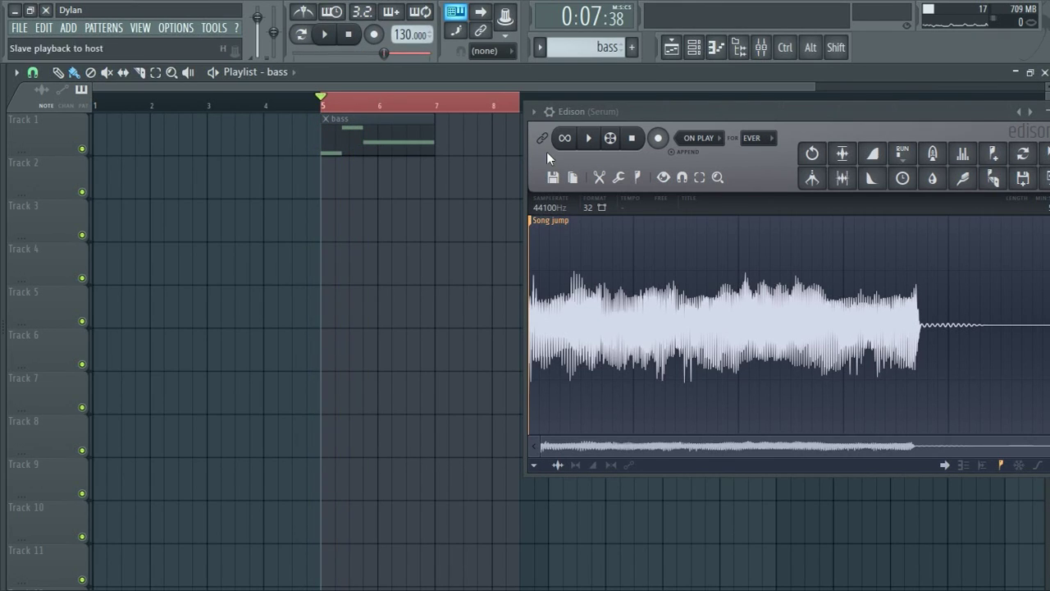
Step: Slave Edison's playback to the host and play the selected section with the bass clip muted
{"action": "left_click", "coordinate": [326, 34]}
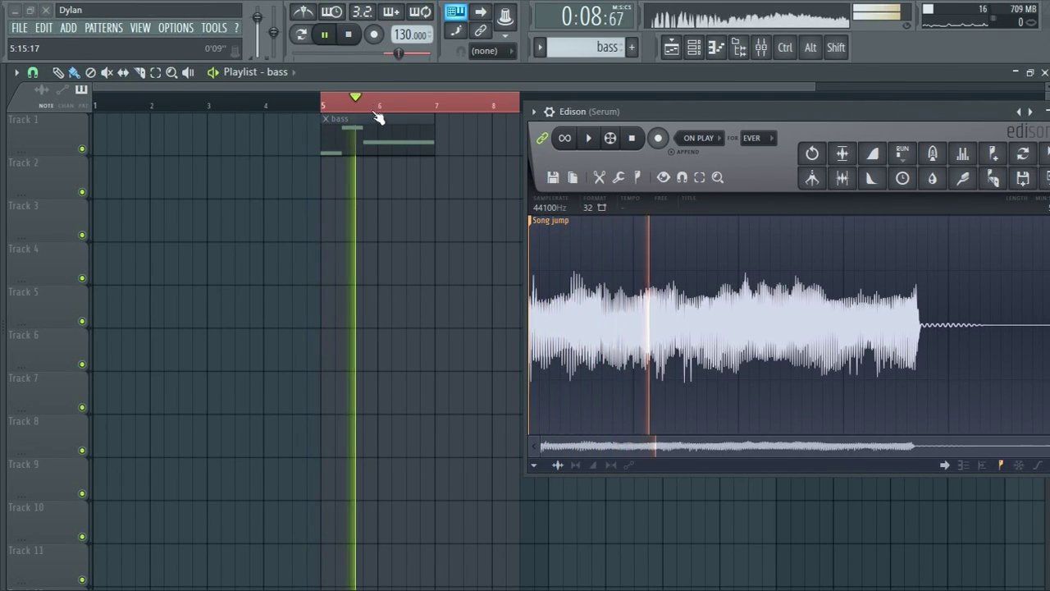
{"action": "scroll", "coordinate": [371, 111], "scroll_direction": "down", "scroll_amount": 2}
{"action": "key", "text": "space"}
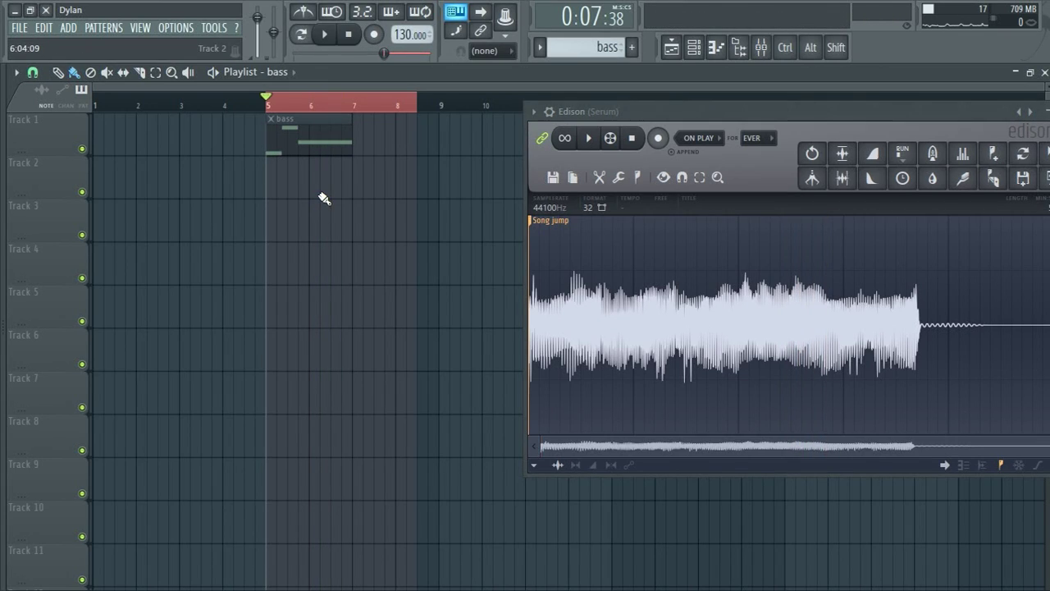
Step: Clear the playlist selection, play the song from bar 1 with Edison slaved, and move the playhead to just before bar 5
{"action": "left_click", "coordinate": [259, 120]}
{"action": "left_click_drag", "start_coordinate": [267, 105], "coordinate": [63, 105]}
{"action": "key", "text": "space"}
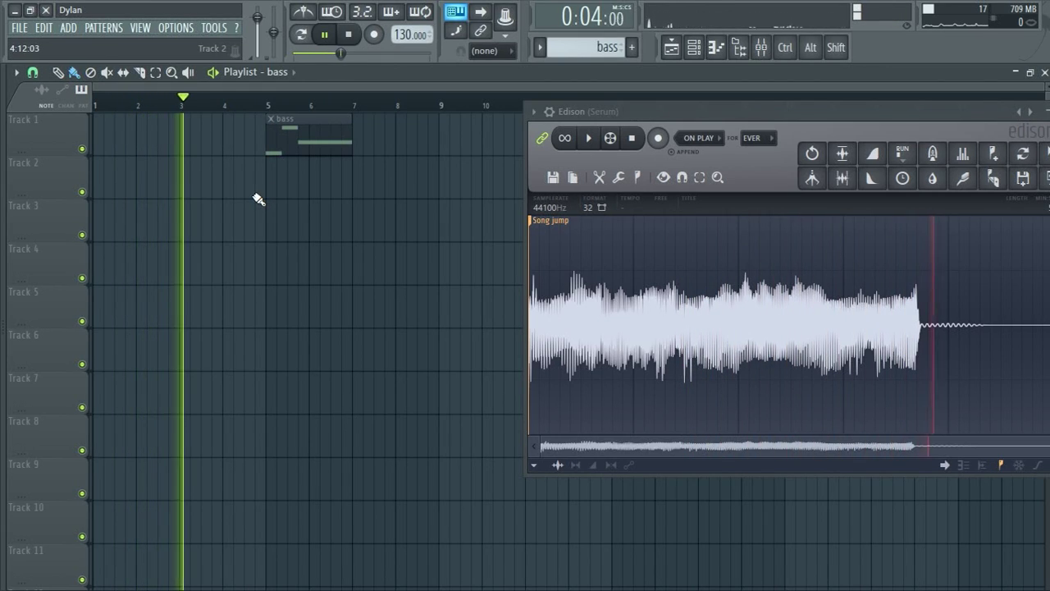
{"action": "left_click", "coordinate": [250, 103]}
{"action": "key", "text": "space"}
Step: Extend the bass recording in Edison with silence and switch its tempo from Free to Synced at 130 BPM
{"action": "left_click_drag", "start_coordinate": [698, 102], "coordinate": [527, 71]}
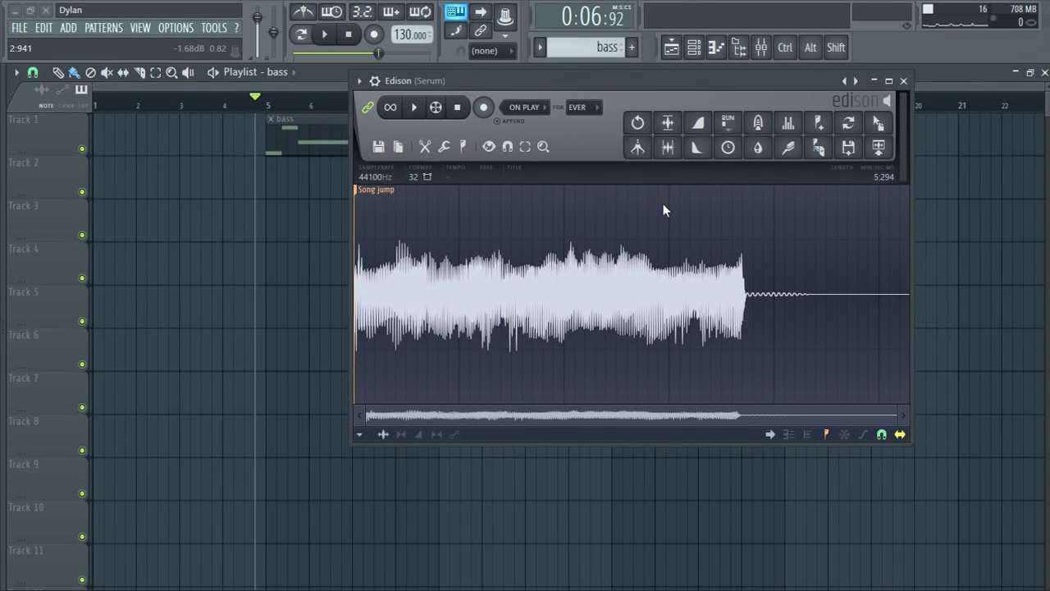
{"action": "key", "text": "Insert"}
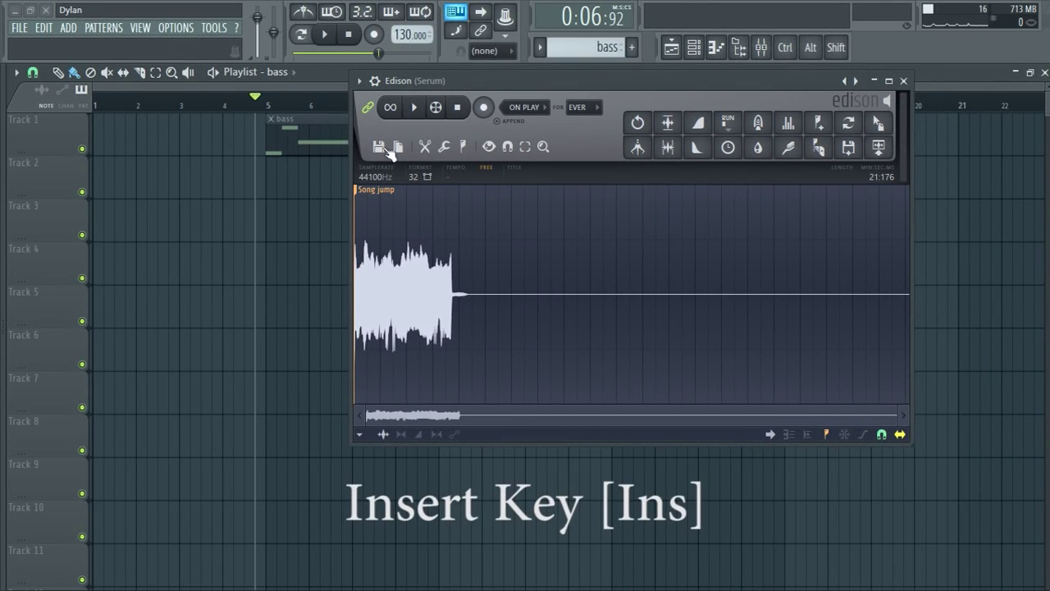
{"action": "left_click", "coordinate": [494, 169]}
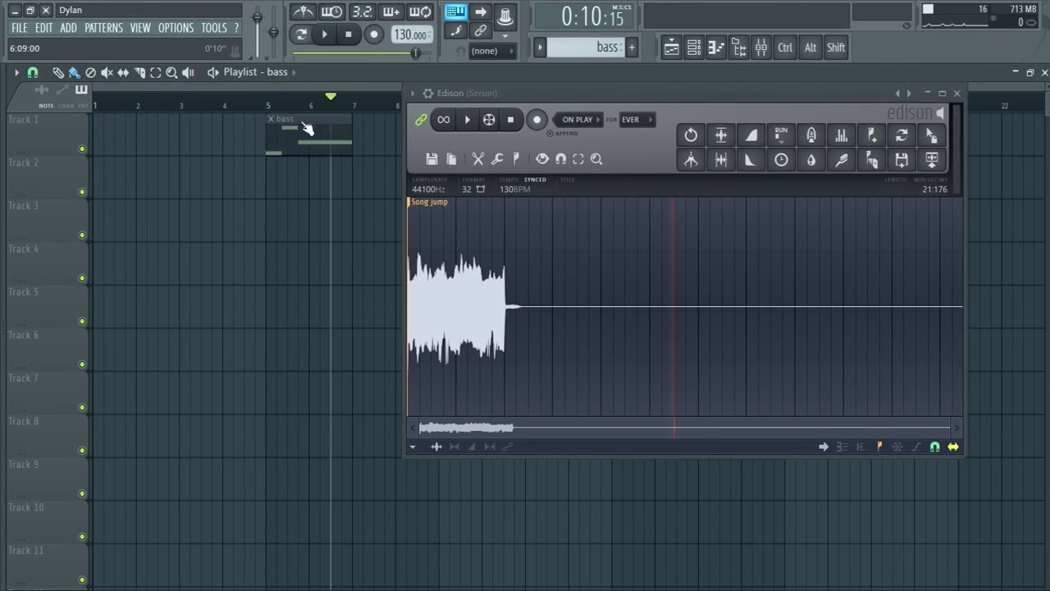
Step: Cut the bass recording in Edison and paste it at bar 5 to match the bass clip, and return the playhead to bar 1
{"action": "mouse_move", "coordinate": [306, 129]}
{"action": "left_mouse_down"}
{"action": "mouse_move", "coordinate": [148, 119]}
{"action": "mouse_move", "coordinate": [298, 115]}
{"action": "left_mouse_up"}
{"action": "left_click_drag", "start_coordinate": [169, 104], "coordinate": [267, 104]}
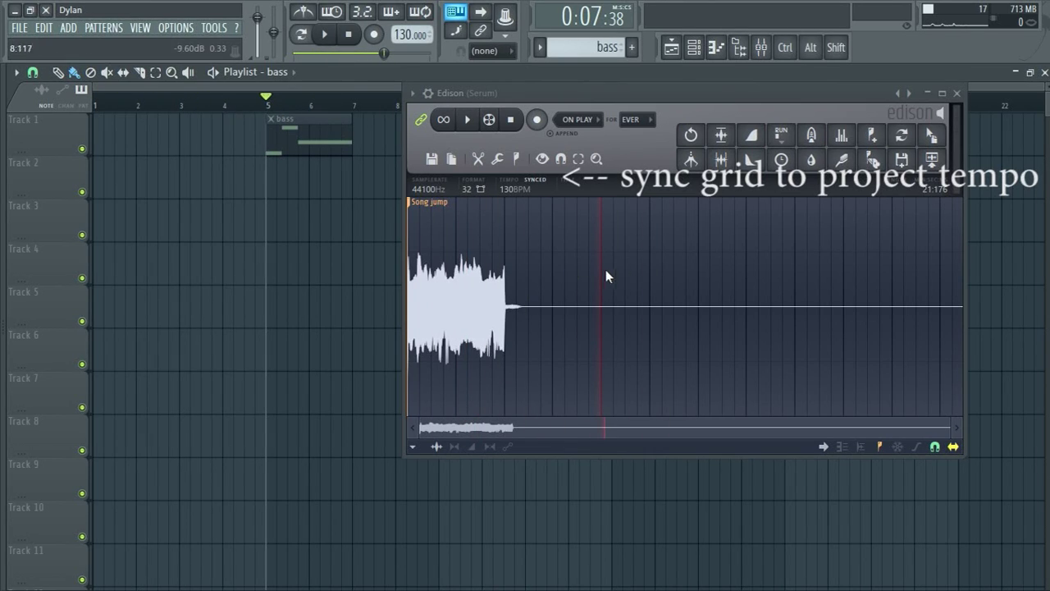
{"action": "left_click_drag", "start_coordinate": [621, 271], "coordinate": [404, 261]}
{"action": "key", "text": "ctrl+x"}
{"action": "mouse_move", "coordinate": [265, 99]}
{"action": "left_mouse_down"}
{"action": "mouse_move", "coordinate": [159, 99]}
{"action": "mouse_move", "coordinate": [266, 101]}
{"action": "left_mouse_up"}
{"action": "left_click_drag", "start_coordinate": [705, 254], "coordinate": [722, 259]}
{"action": "key", "text": "ctrl+v"}
{"action": "mouse_move", "coordinate": [267, 100]}
{"action": "left_mouse_down"}
{"action": "mouse_move", "coordinate": [136, 100]}
{"action": "mouse_move", "coordinate": [104, 112]}
{"action": "left_mouse_up"}
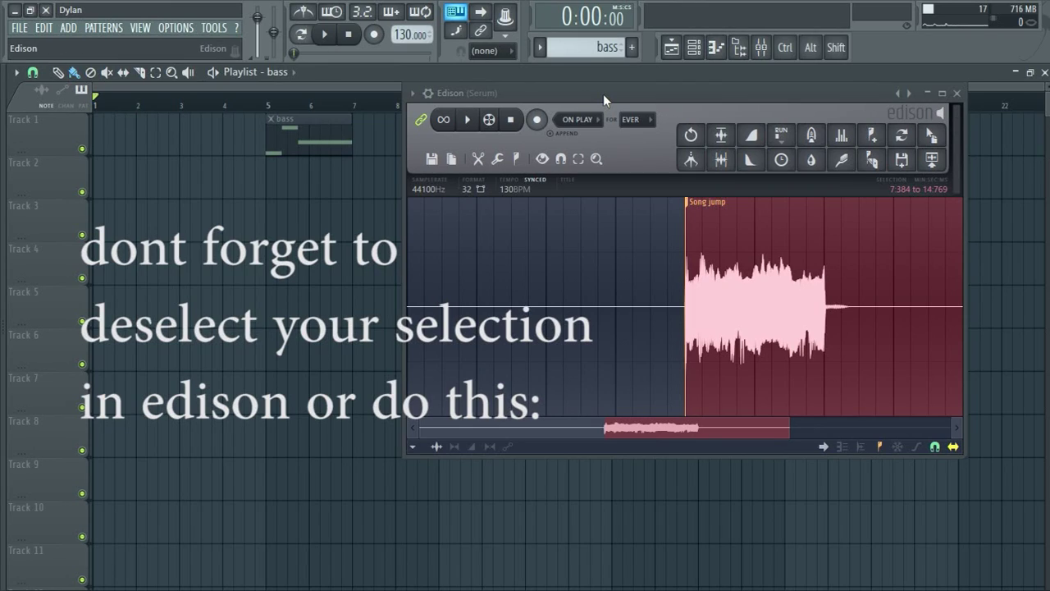
Step: Apply Edison's settings with Ignore host selection and Ignore own selection on, and play the song from just before bar 5
{"action": "left_click", "coordinate": [431, 160]}
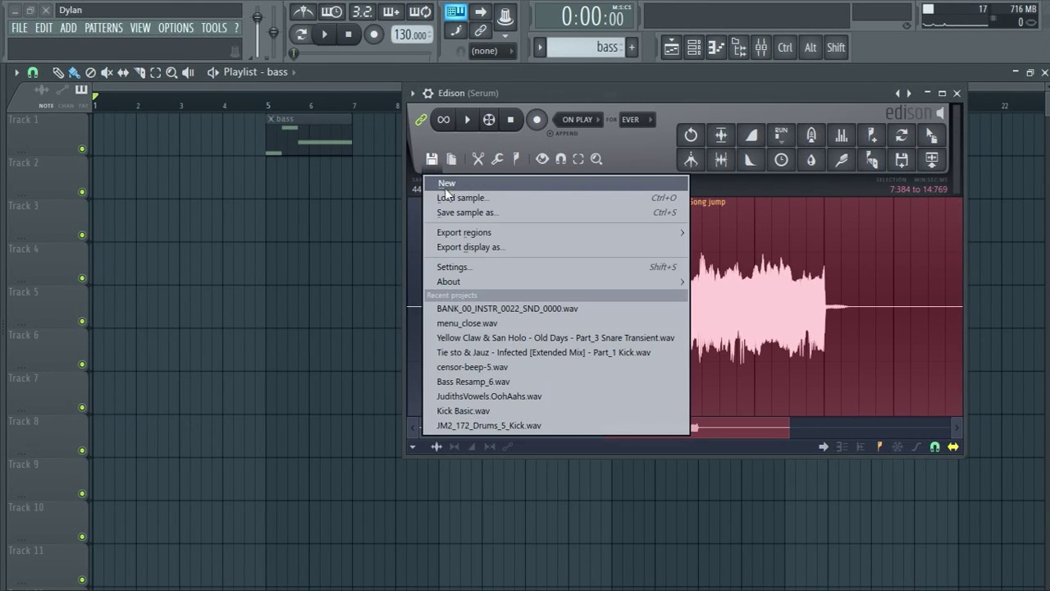
{"action": "left_click", "coordinate": [485, 266]}
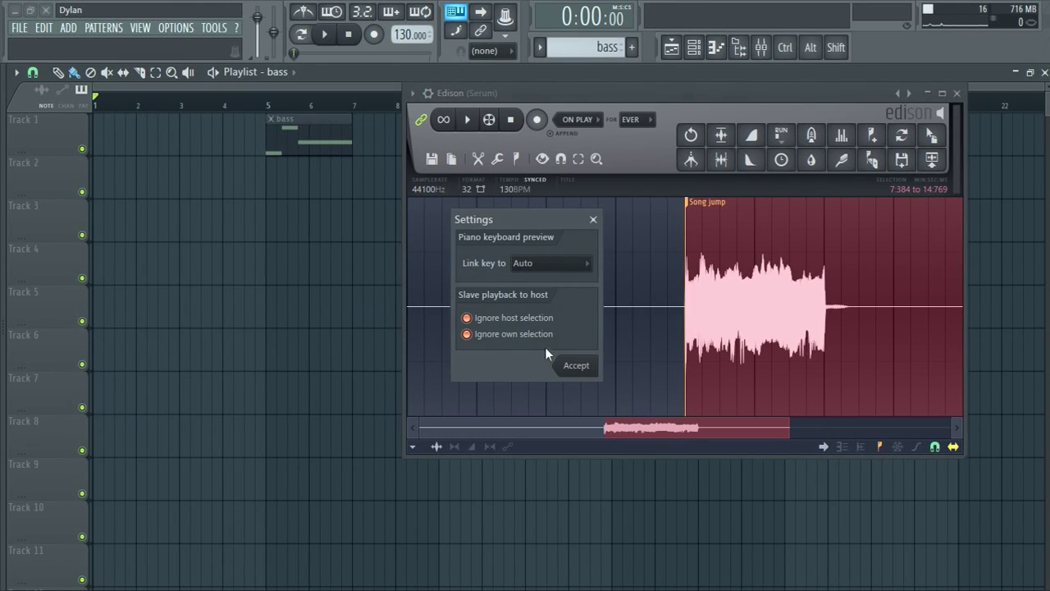
{"action": "left_click", "coordinate": [576, 364]}
{"action": "mouse_move", "coordinate": [220, 103]}
{"action": "left_mouse_down"}
{"action": "mouse_move", "coordinate": [276, 104]}
{"action": "mouse_move", "coordinate": [238, 103]}
{"action": "left_mouse_up"}
{"action": "key", "text": "space"}
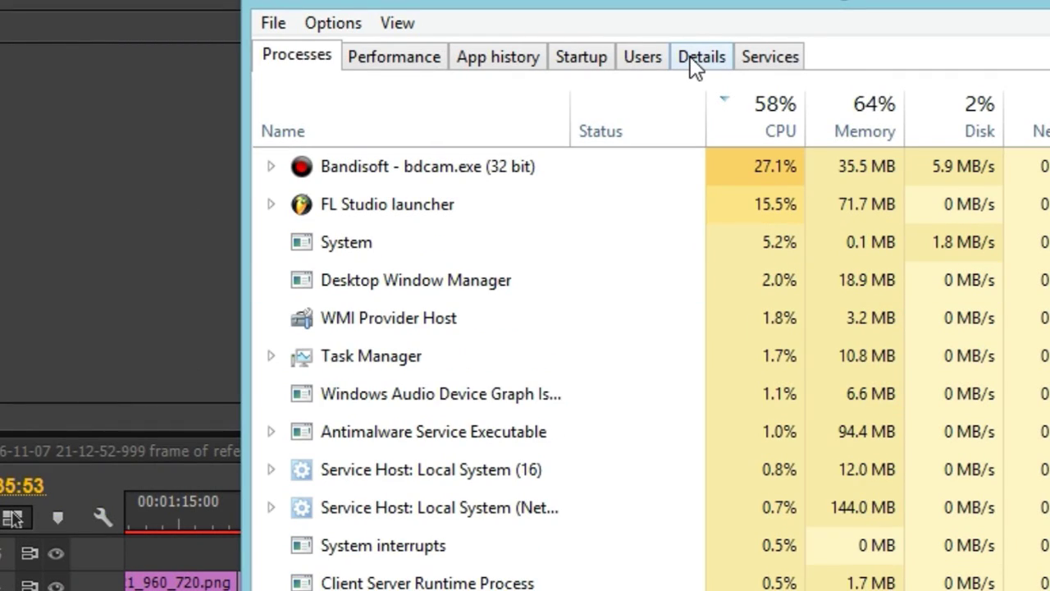
Step: Switch to Task Manager's process details and set the priority of FL64.exe to Realtime
{"action": "left_click", "coordinate": [695, 62]}
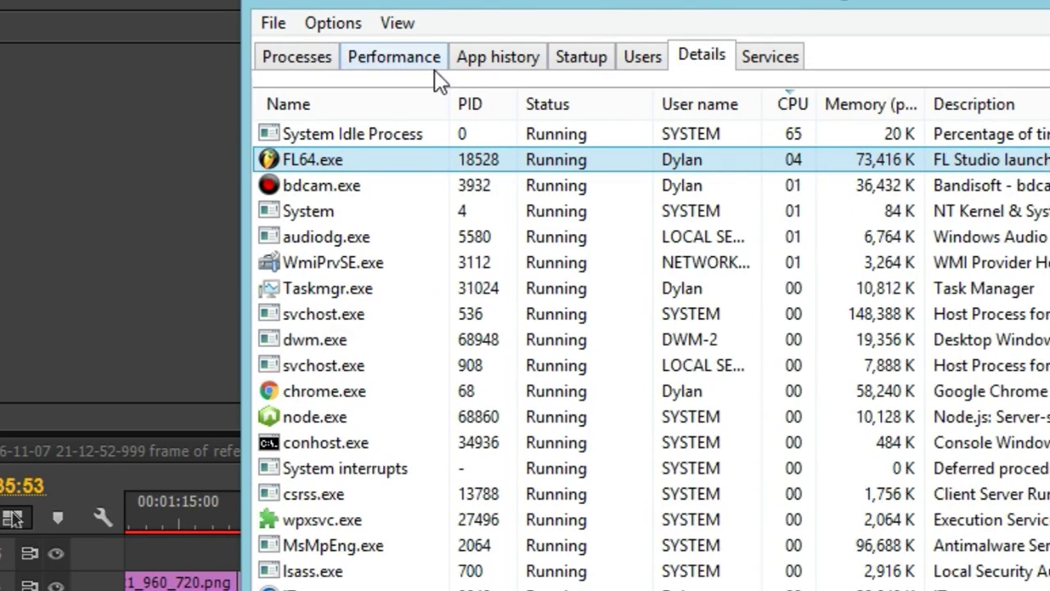
{"action": "right_click", "coordinate": [332, 159]}
{"action": "right_click", "coordinate": [293, 187]}
{"action": "mouse_move", "coordinate": [410, 270]}
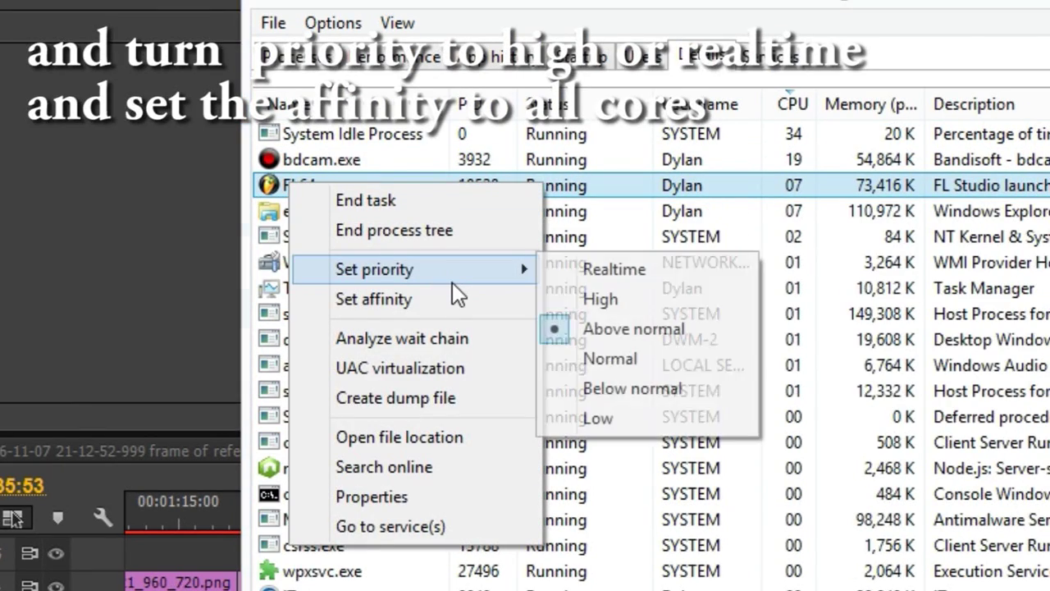
{"action": "left_click", "coordinate": [613, 271]}
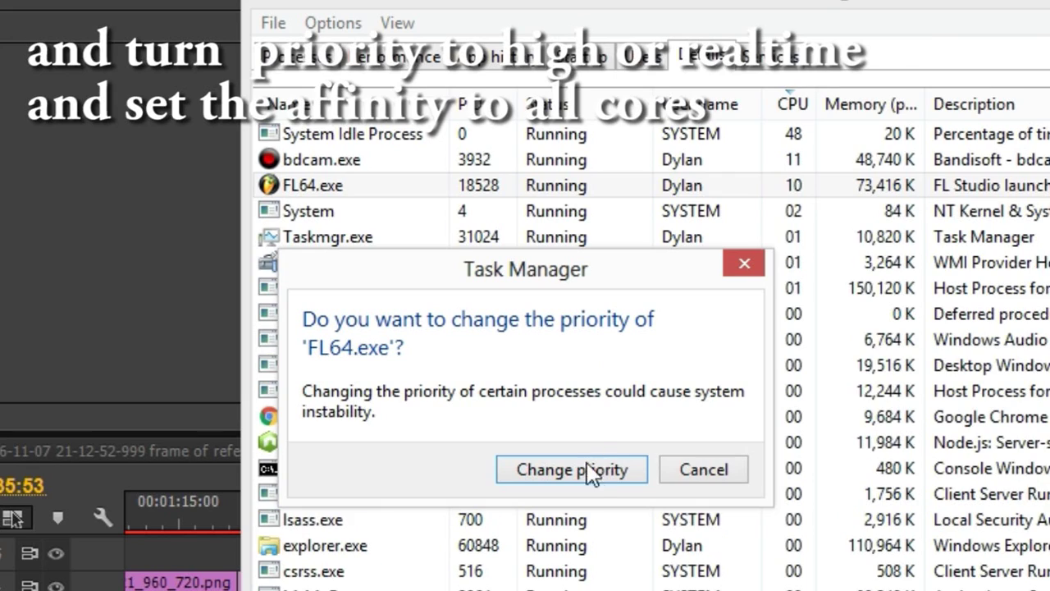
{"action": "left_click", "coordinate": [520, 534]}
Step: Set the processor affinity of FL64.exe to all processors
{"action": "right_click", "coordinate": [321, 187]}
{"action": "left_click", "coordinate": [403, 300]}
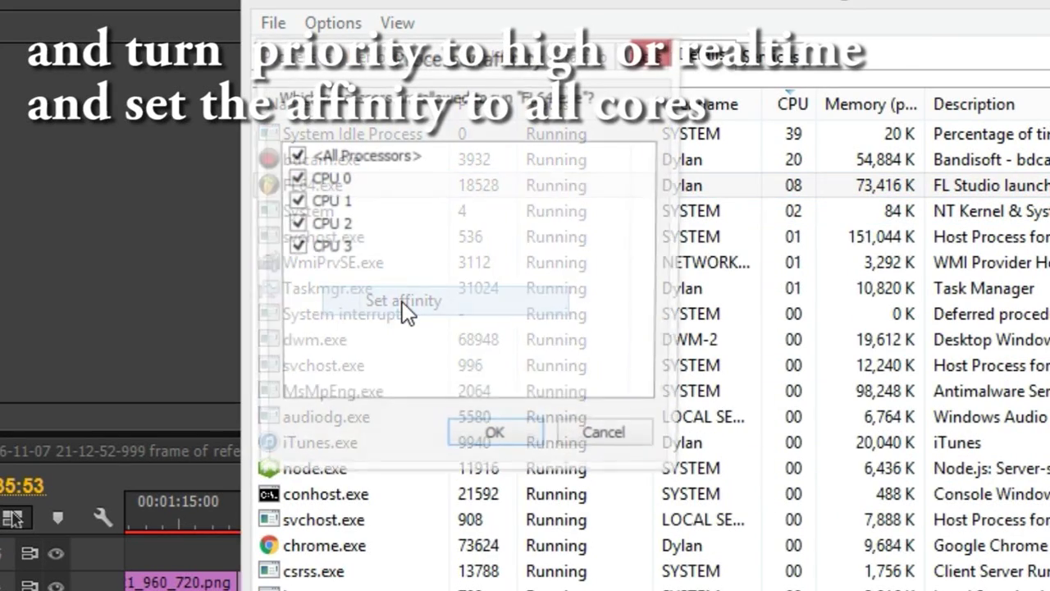
{"action": "left_click", "coordinate": [481, 443]}
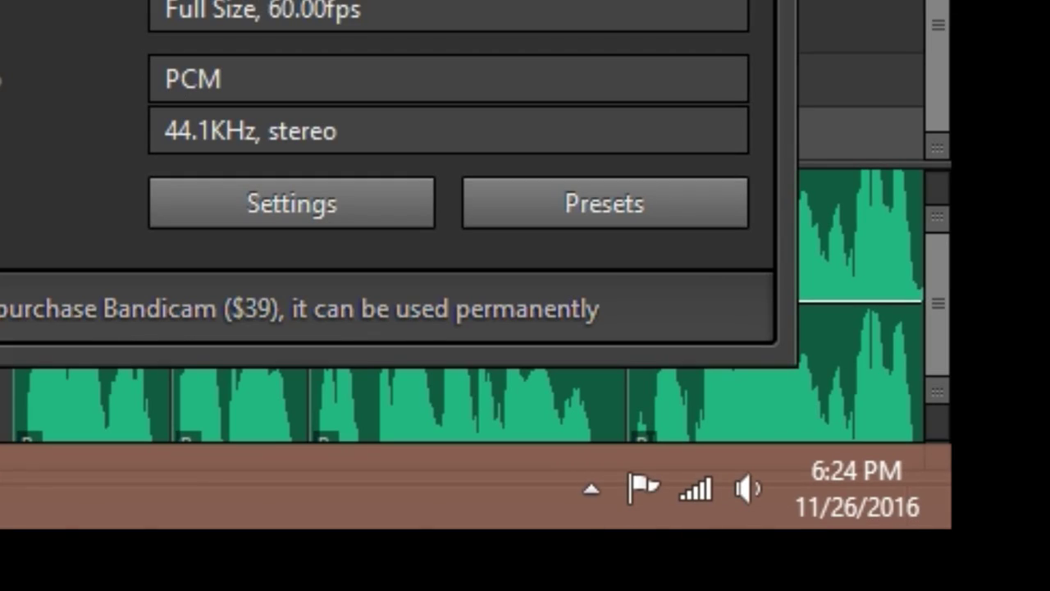
Step: Open the battery status from the hidden notification area icons
{"action": "left_click", "coordinate": [608, 492]}
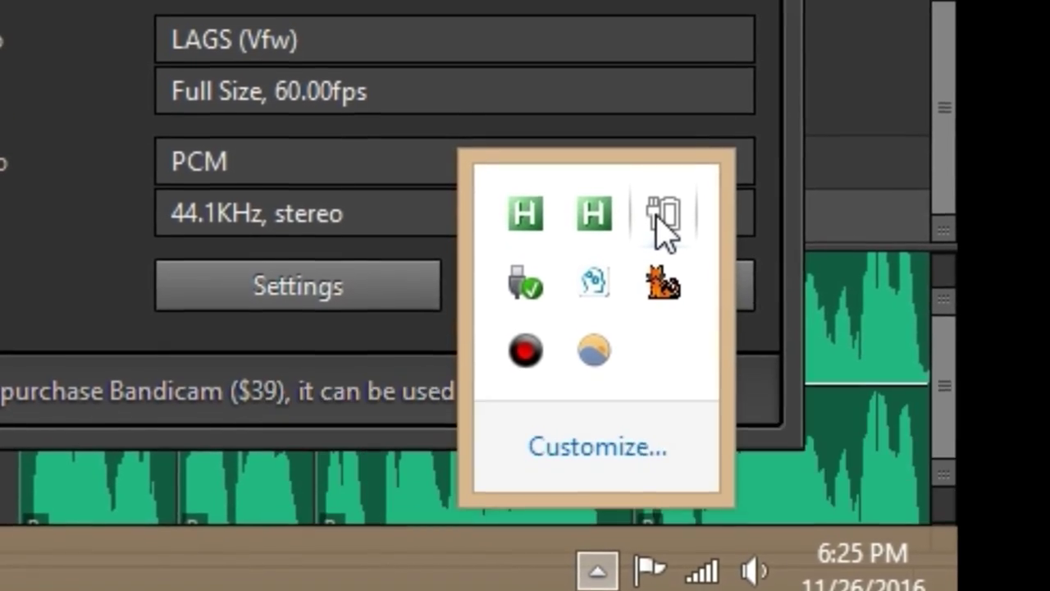
{"action": "left_click", "coordinate": [664, 213]}
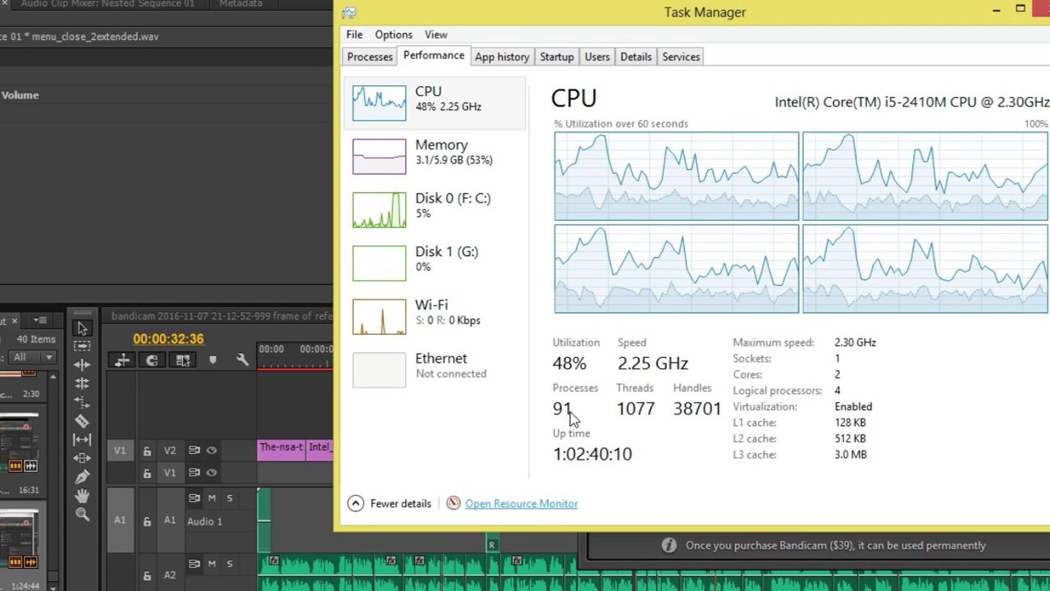
Step: Open Resource Monitor from Task Manager's CPU performance view
{"action": "left_click", "coordinate": [518, 504]}
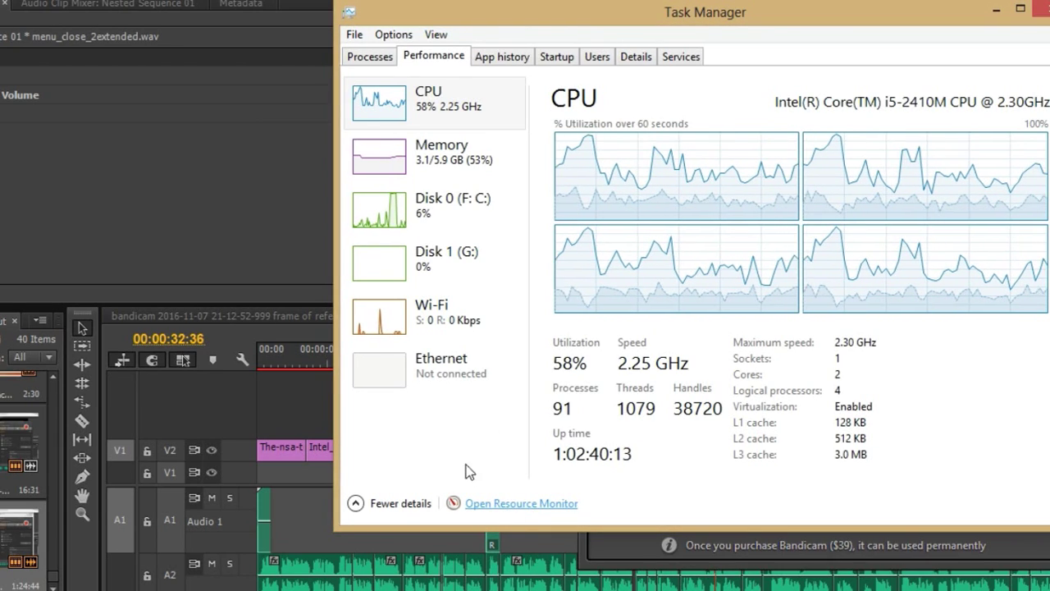